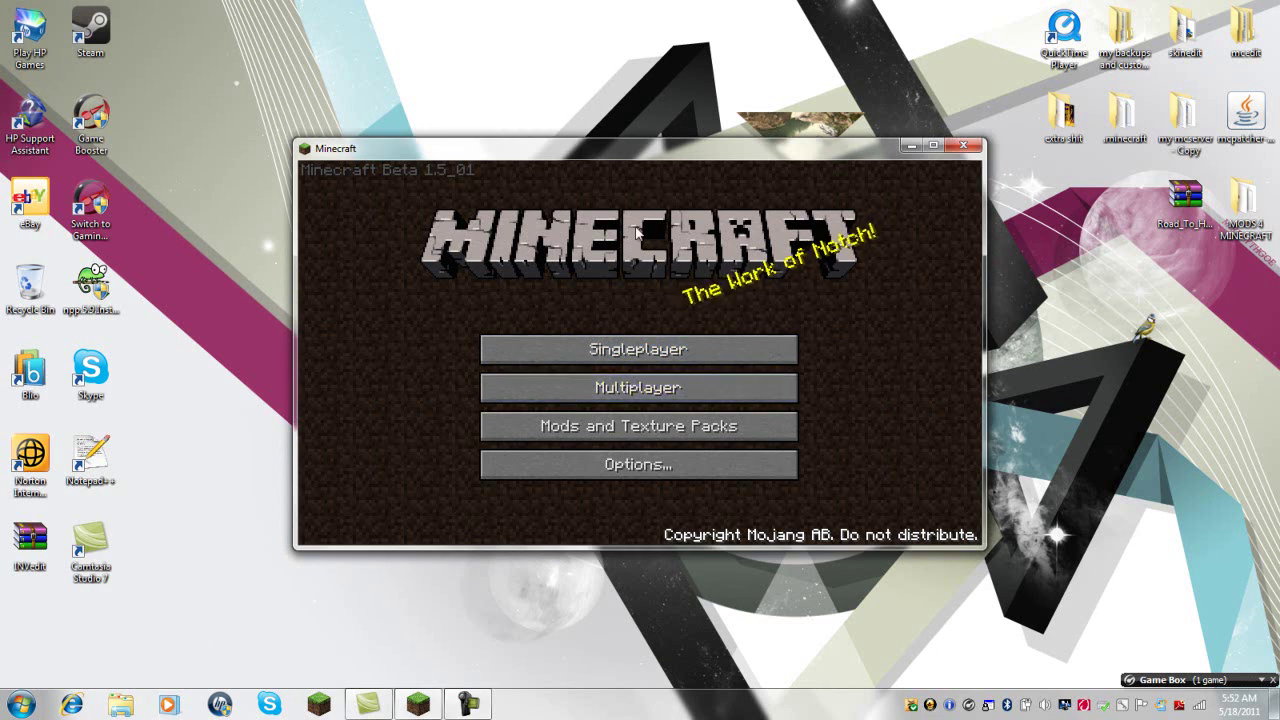
- Load the existing single-player world New World
left_click(251, 157)
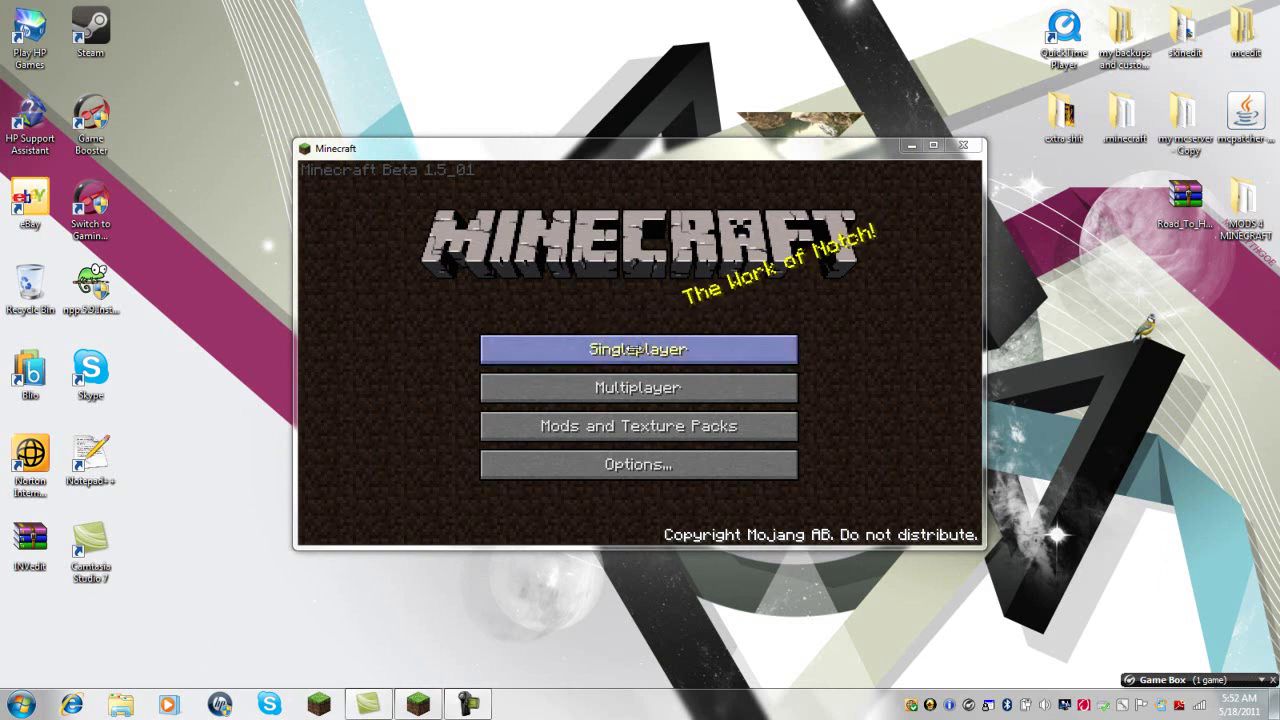
left_click(632, 349)
left_click(590, 318)
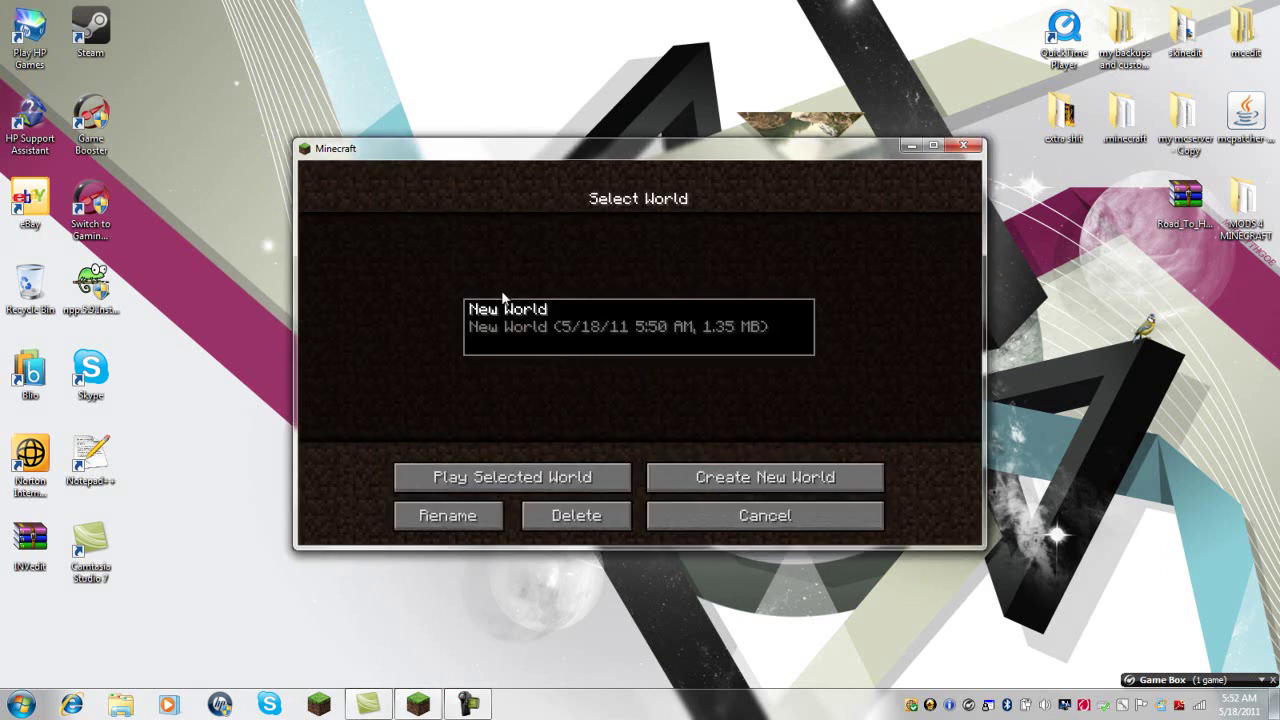
left_click(530, 477)
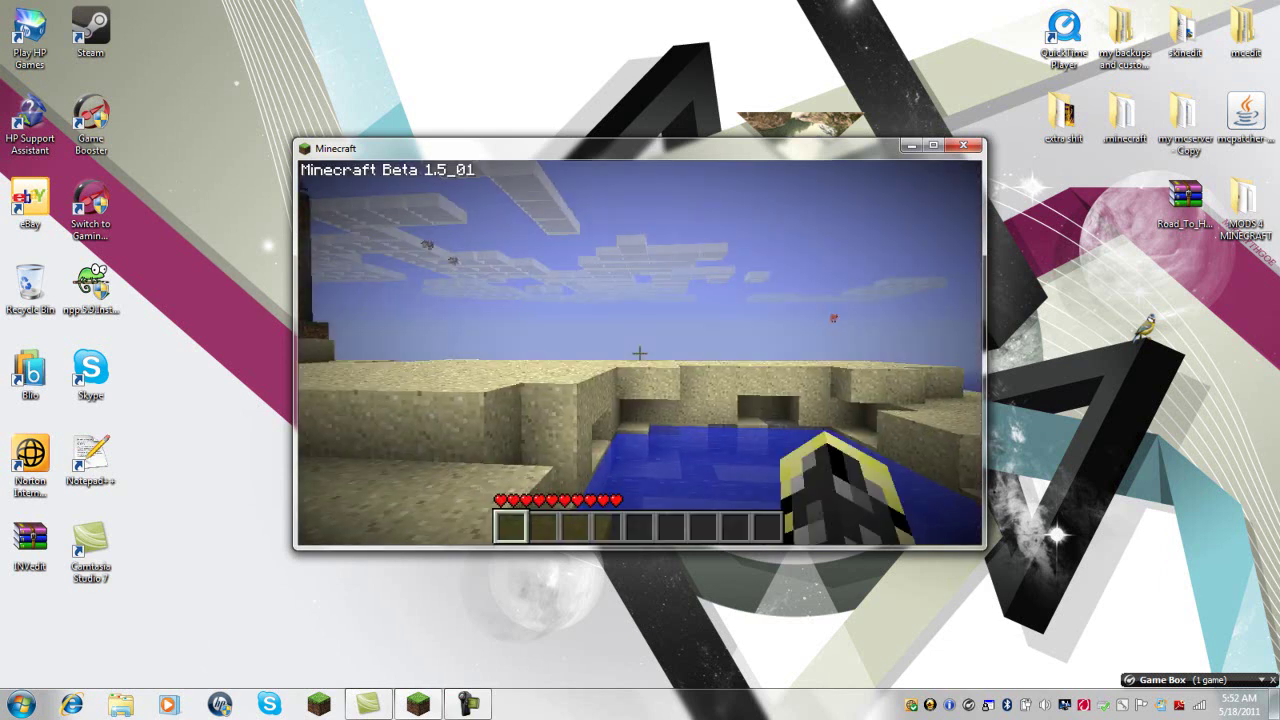
- Walk across the sand and look around the terrain to judge how smoothly the game runs
key("w")
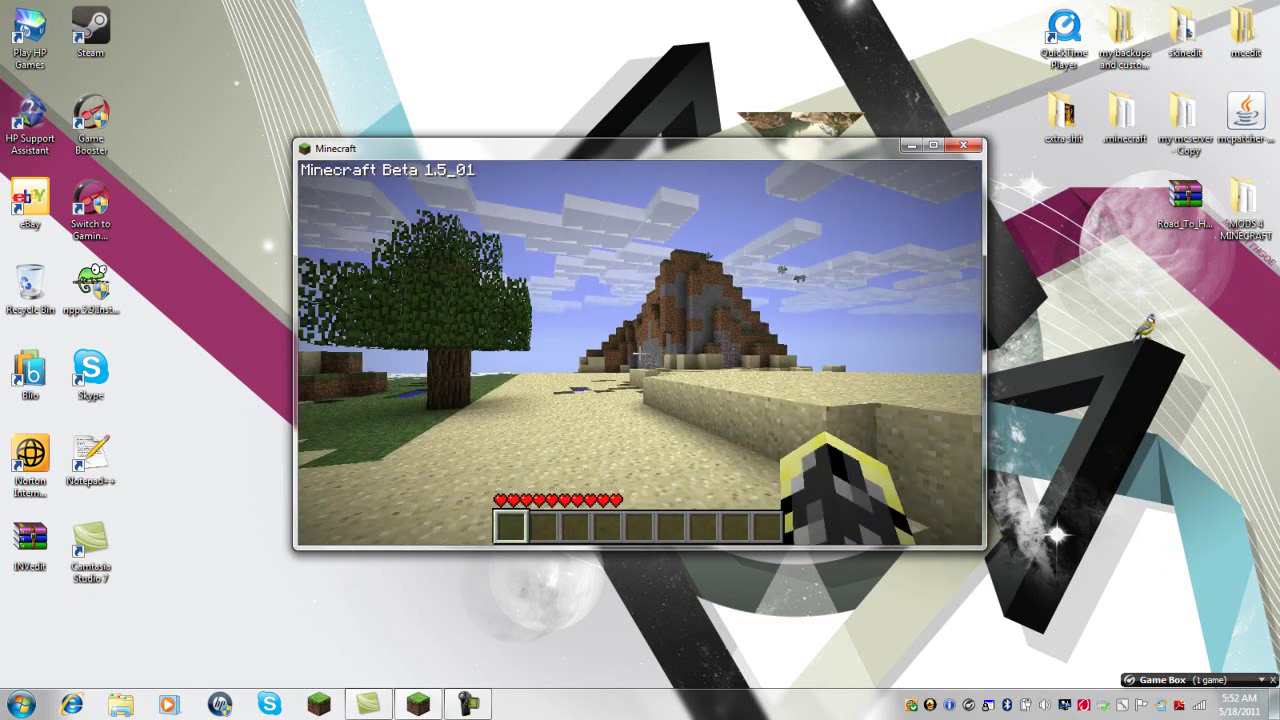
mouse_move(640, 352)
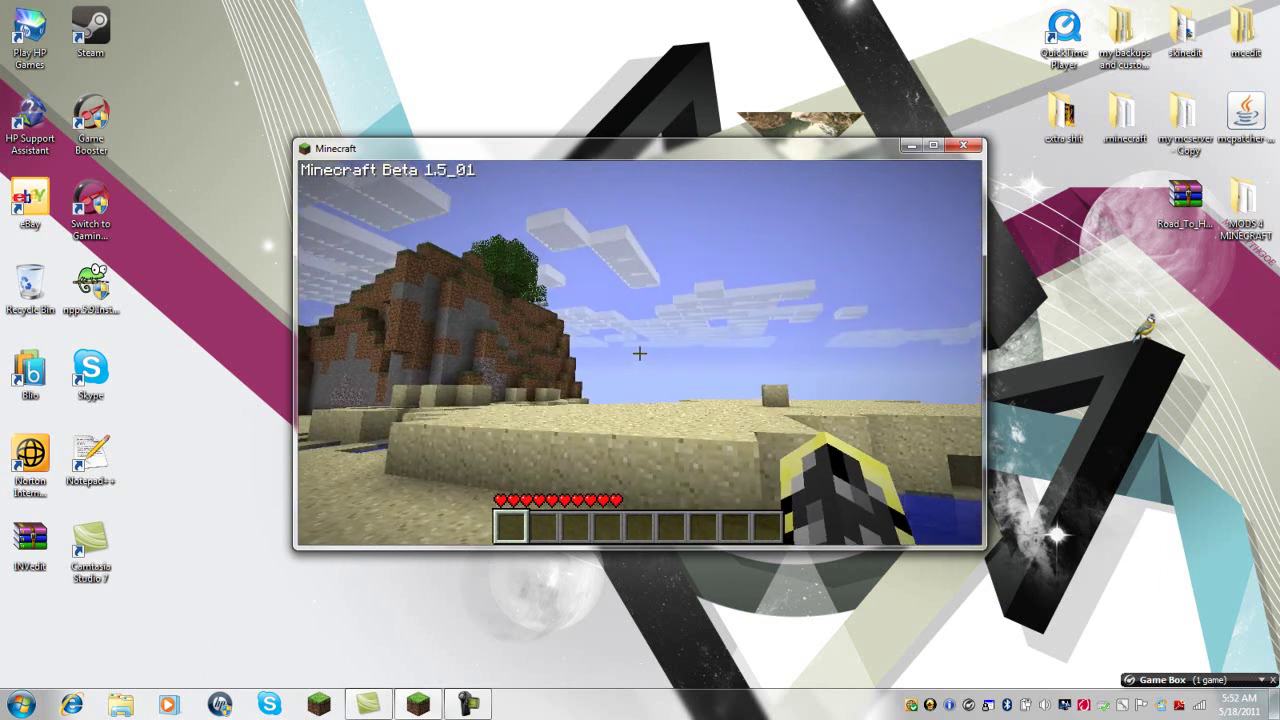
key("w")
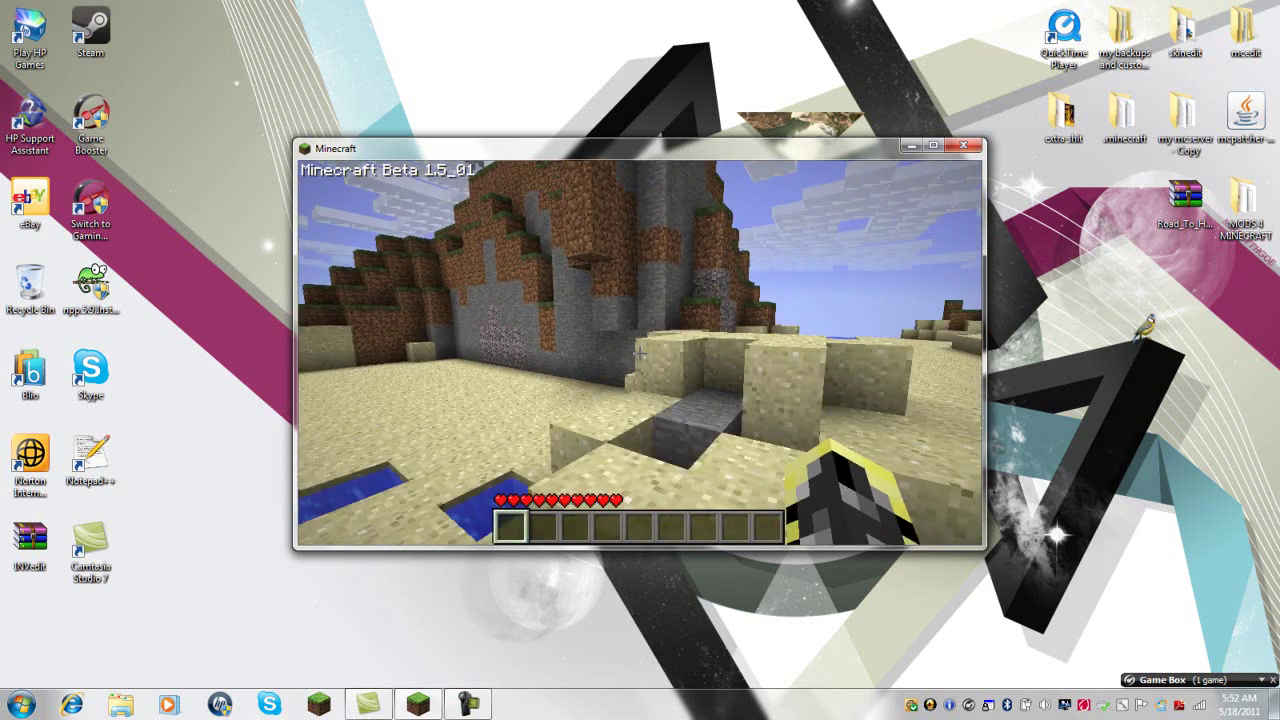
key("w")
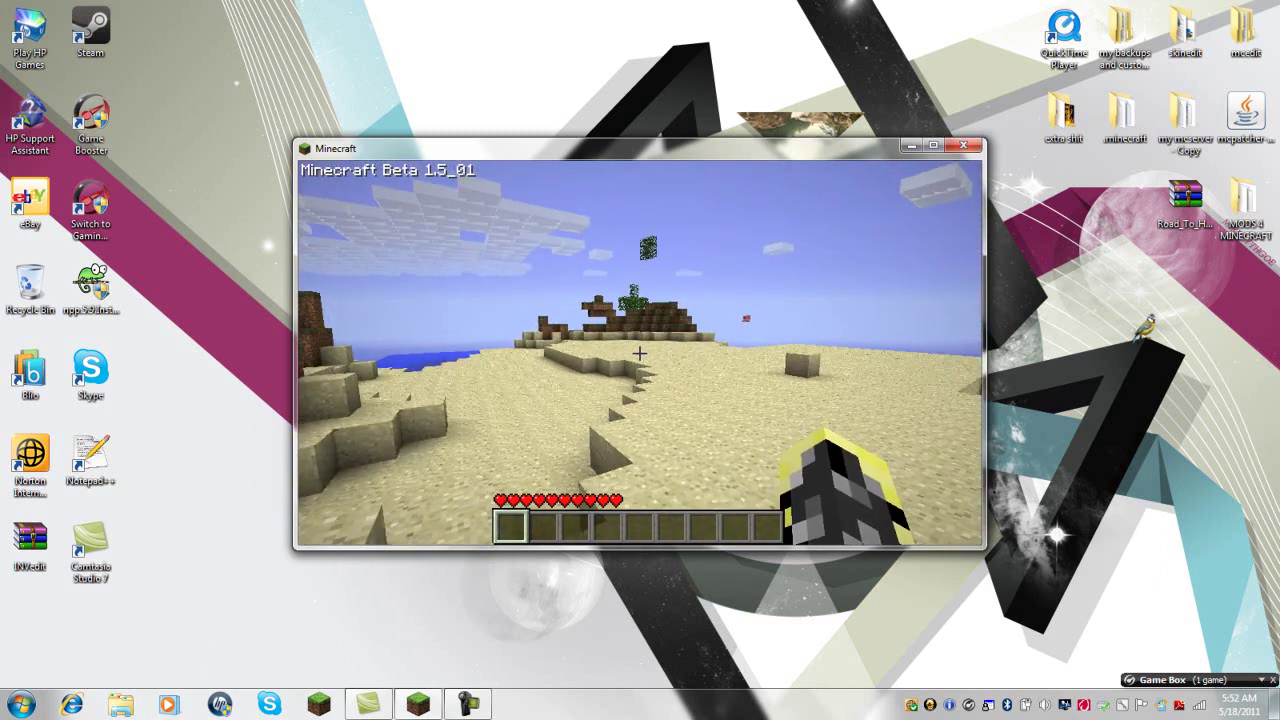
- In the game's video settings, set Graphics to Fast and View Bobbing to OFF
key("Escape")
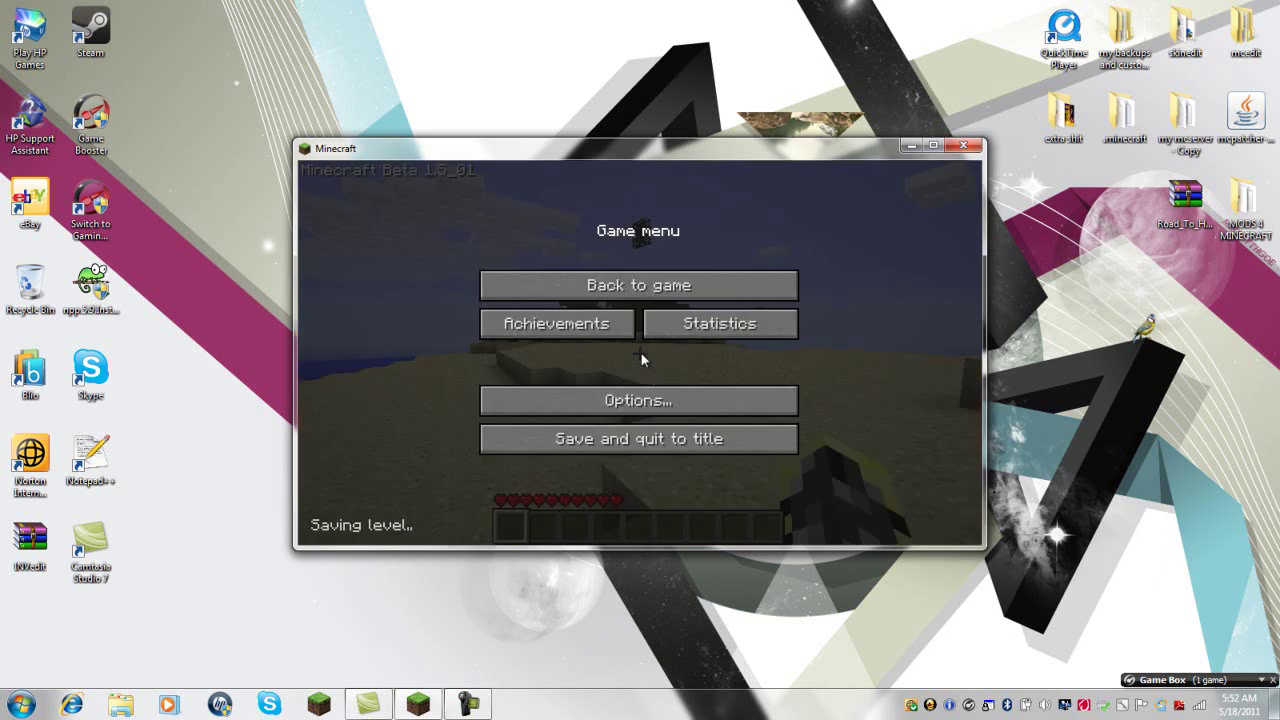
left_click(664, 399)
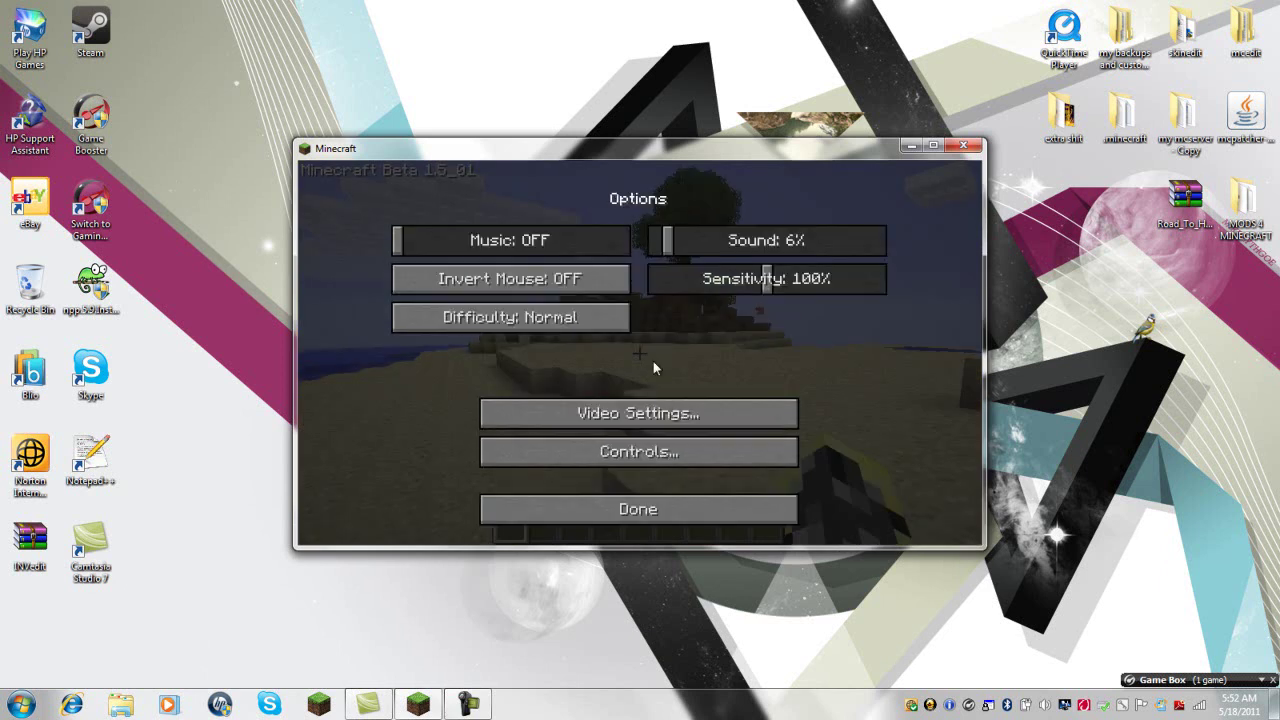
left_click(676, 414)
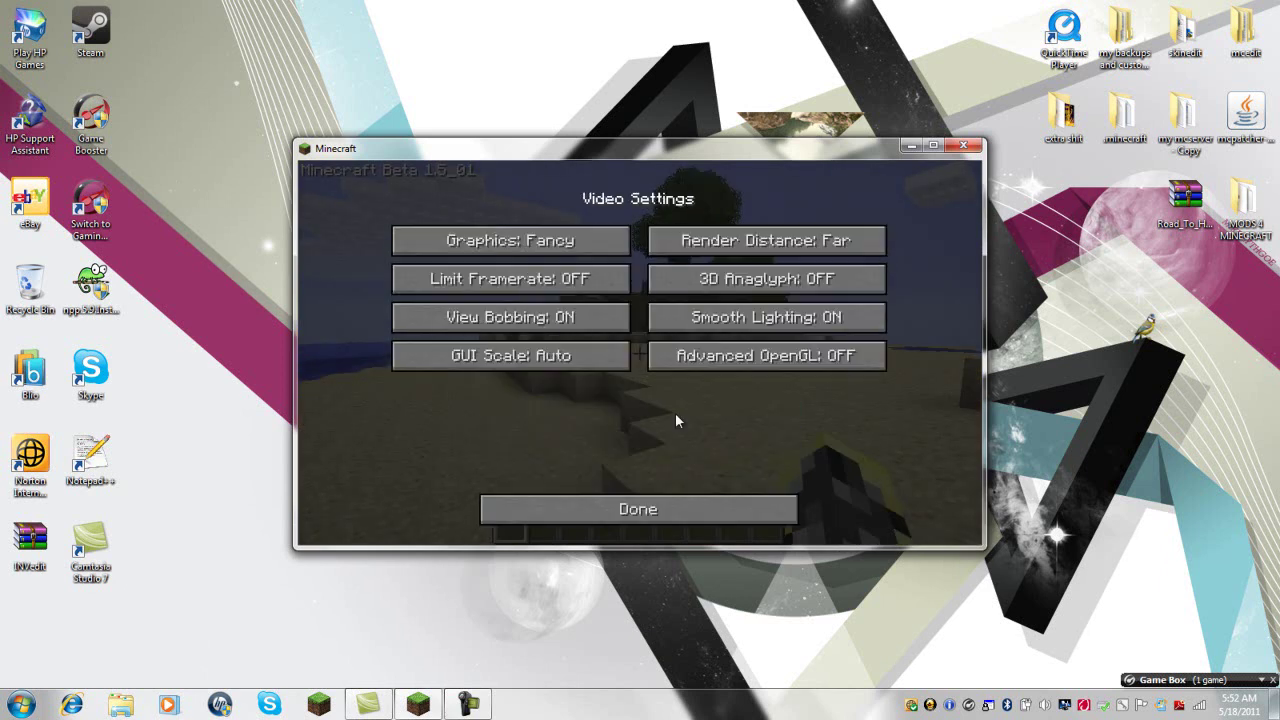
left_click(493, 243)
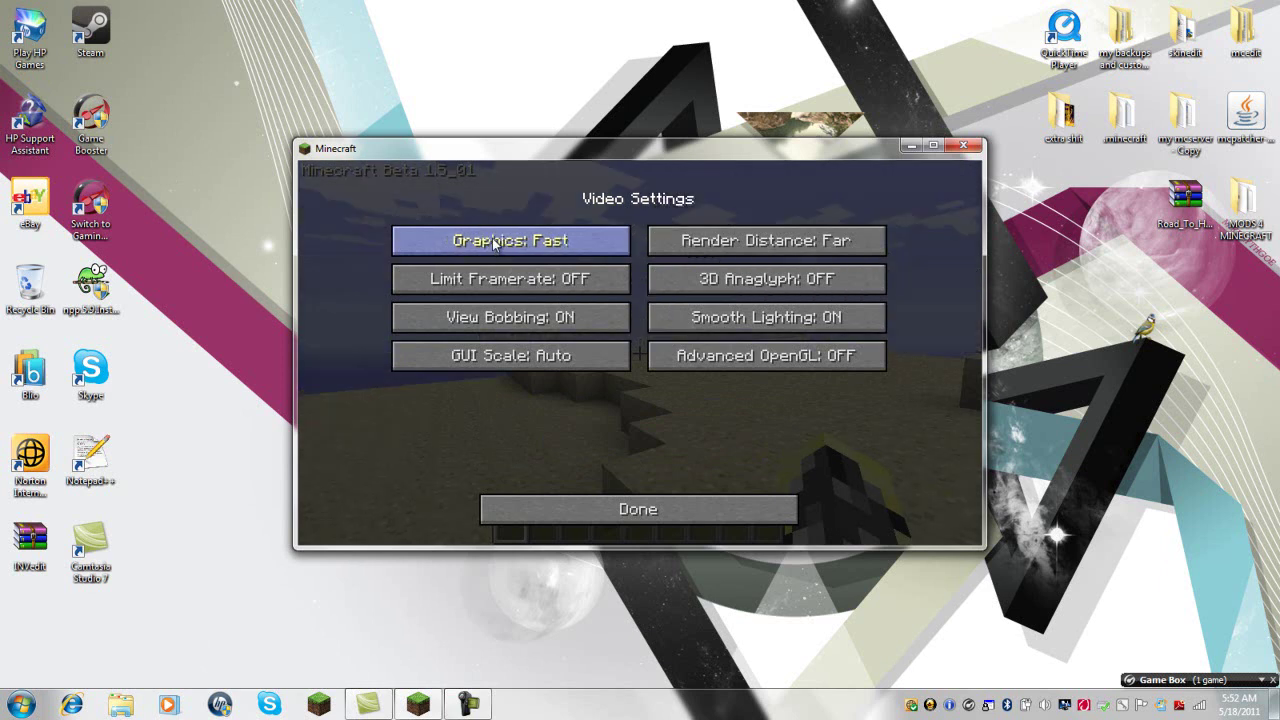
left_click(585, 328)
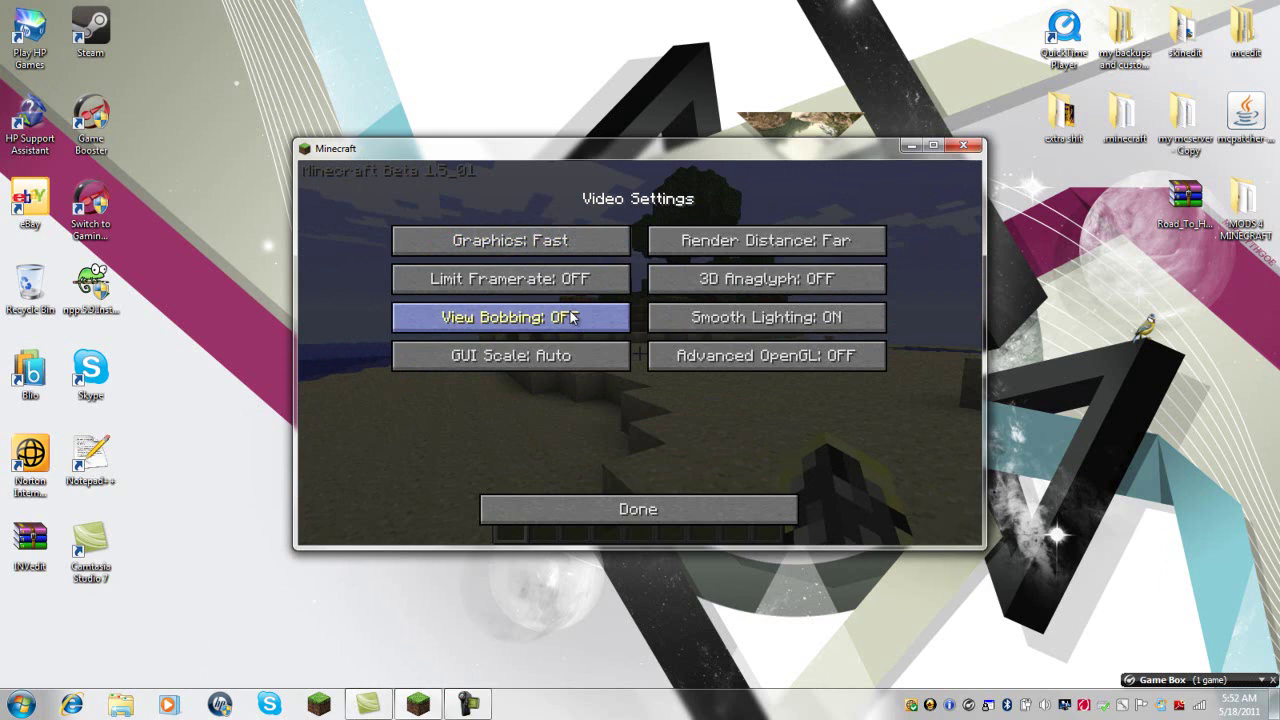
left_click(574, 317)
left_click(575, 319)
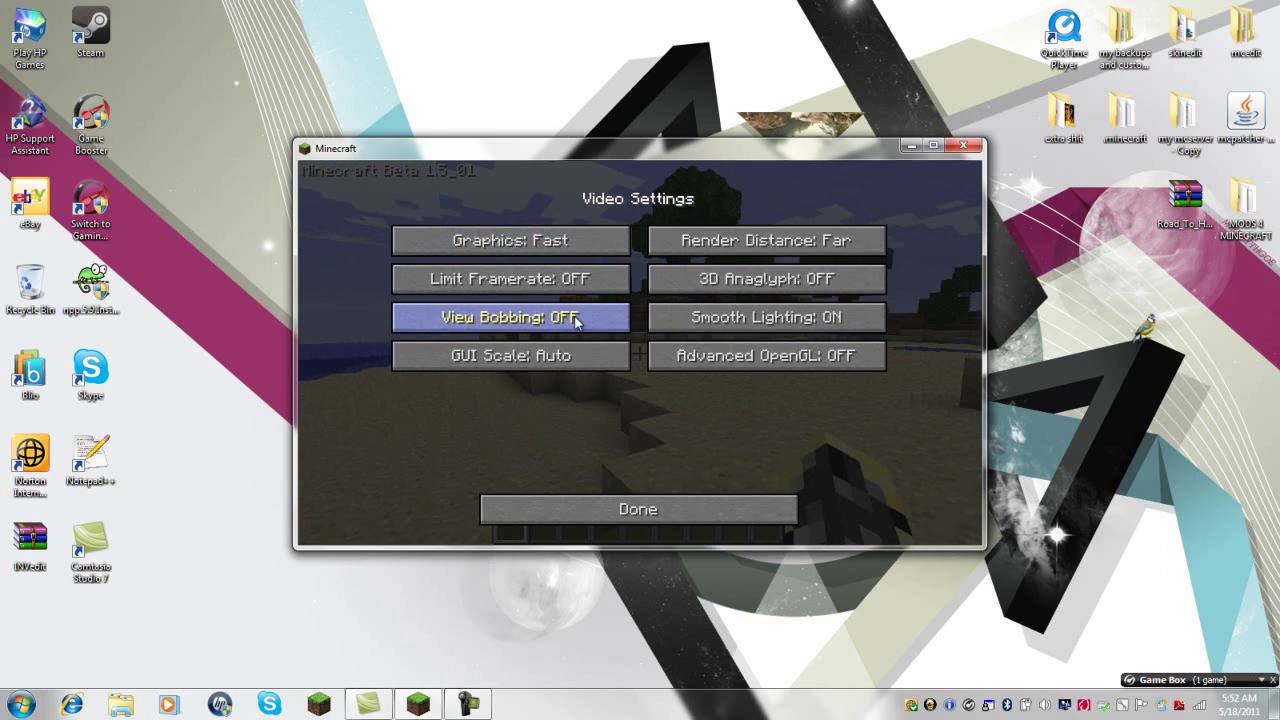
- Set Render Distance to Short and Smooth Lighting to OFF, and return to the game
left_click(840, 240)
left_click(840, 240)
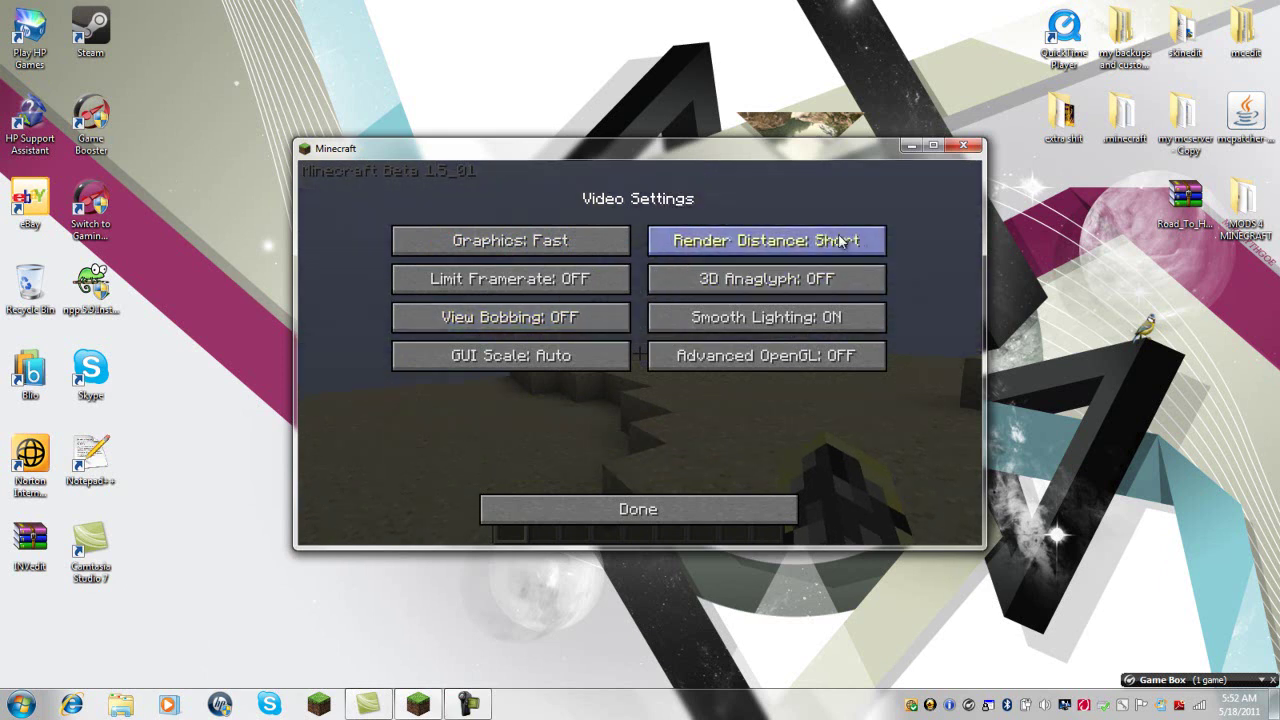
left_click(828, 317)
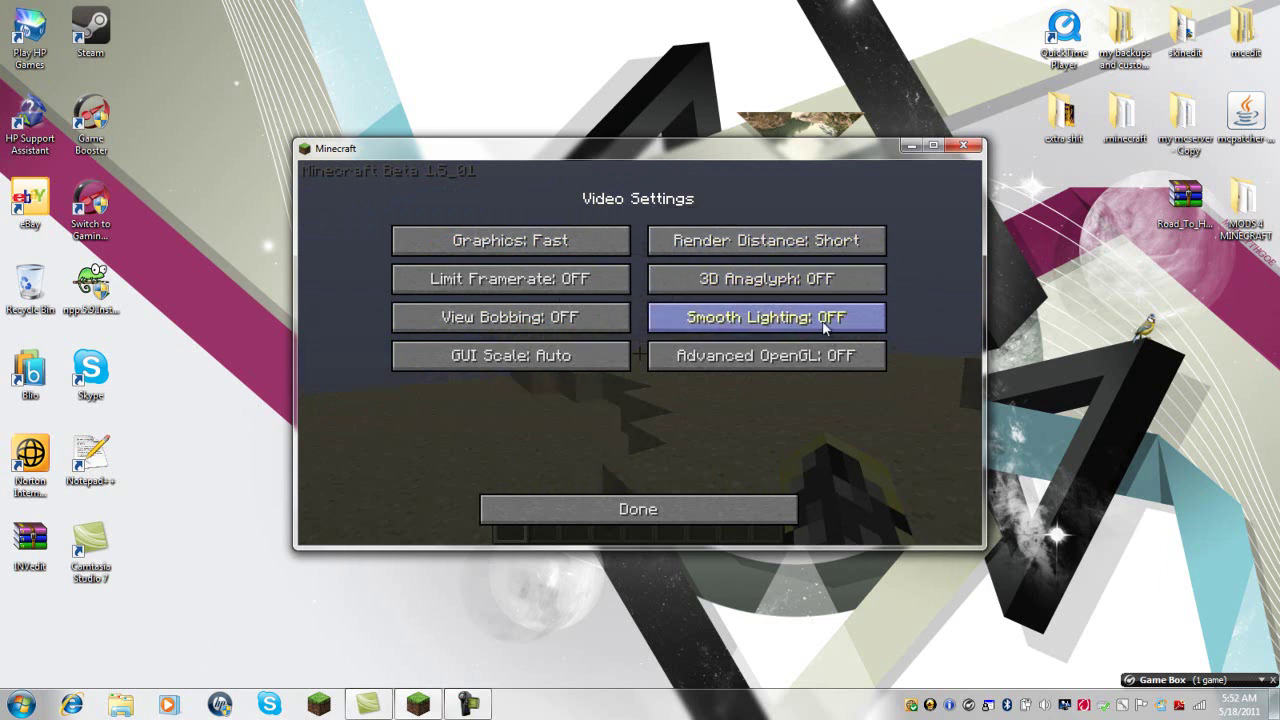
key("Escape")
- Walk across the beach to the grassy hill, dig up a sand block and place it back down
key("w")
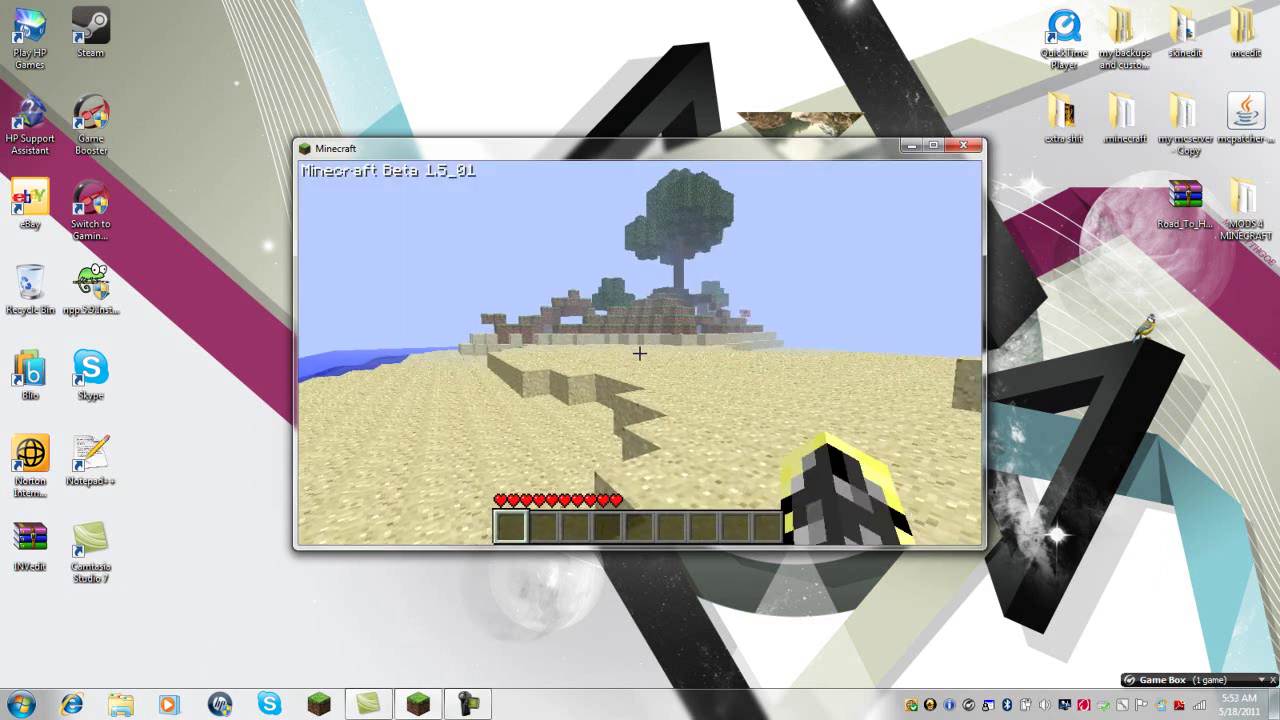
key("w")
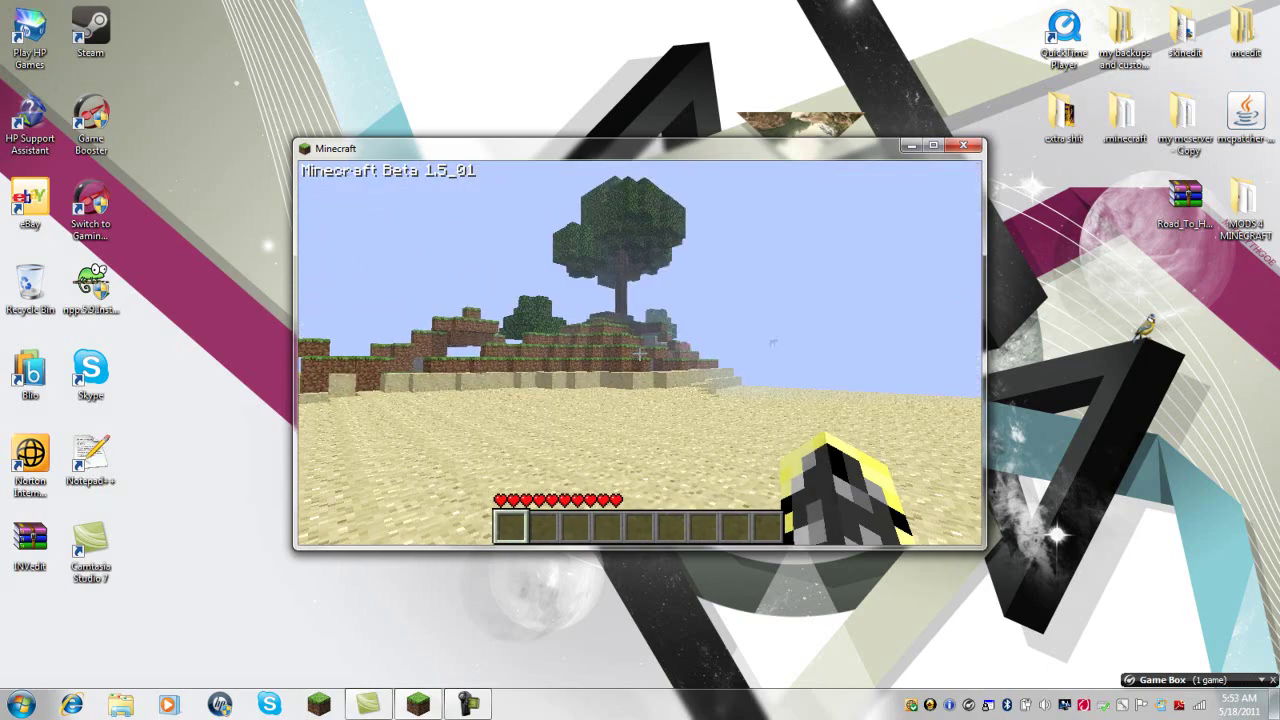
left_click(640, 353)
left_click_drag(640, 353, 640, 353)
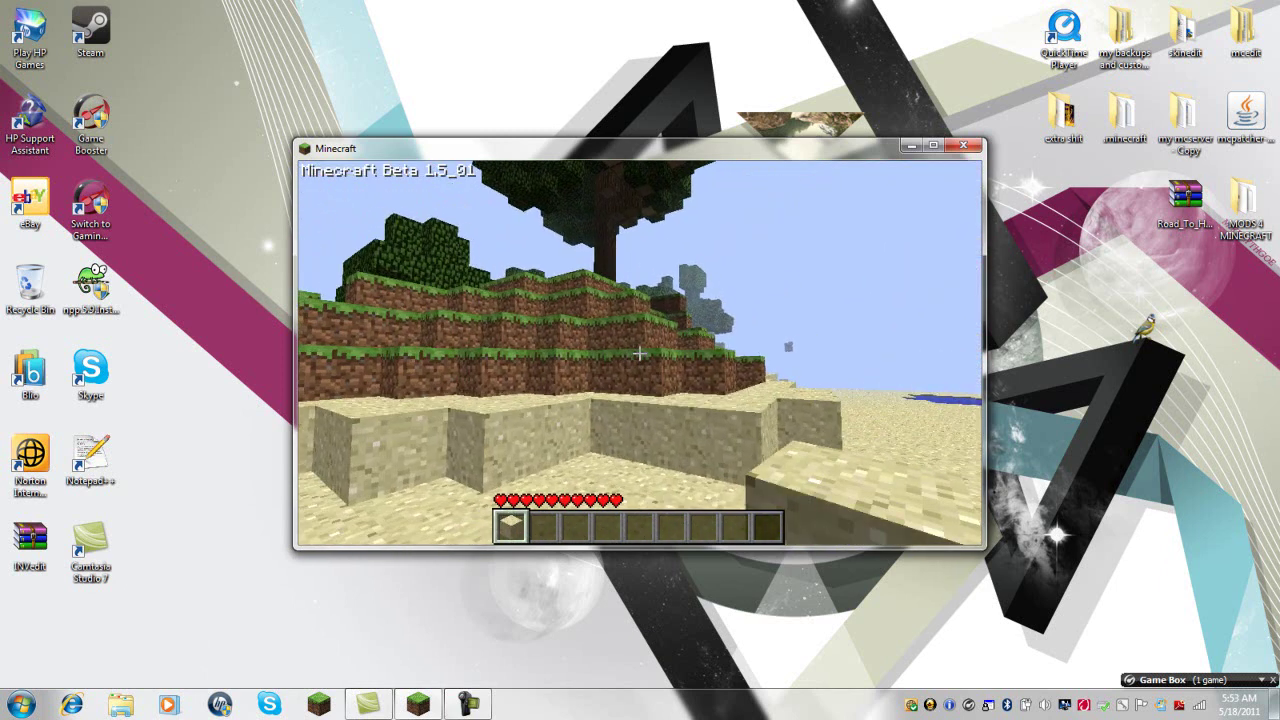
right_click(640, 353)
- Save the world and quit to the title screen, and start Windows Task Manager
key("Escape")
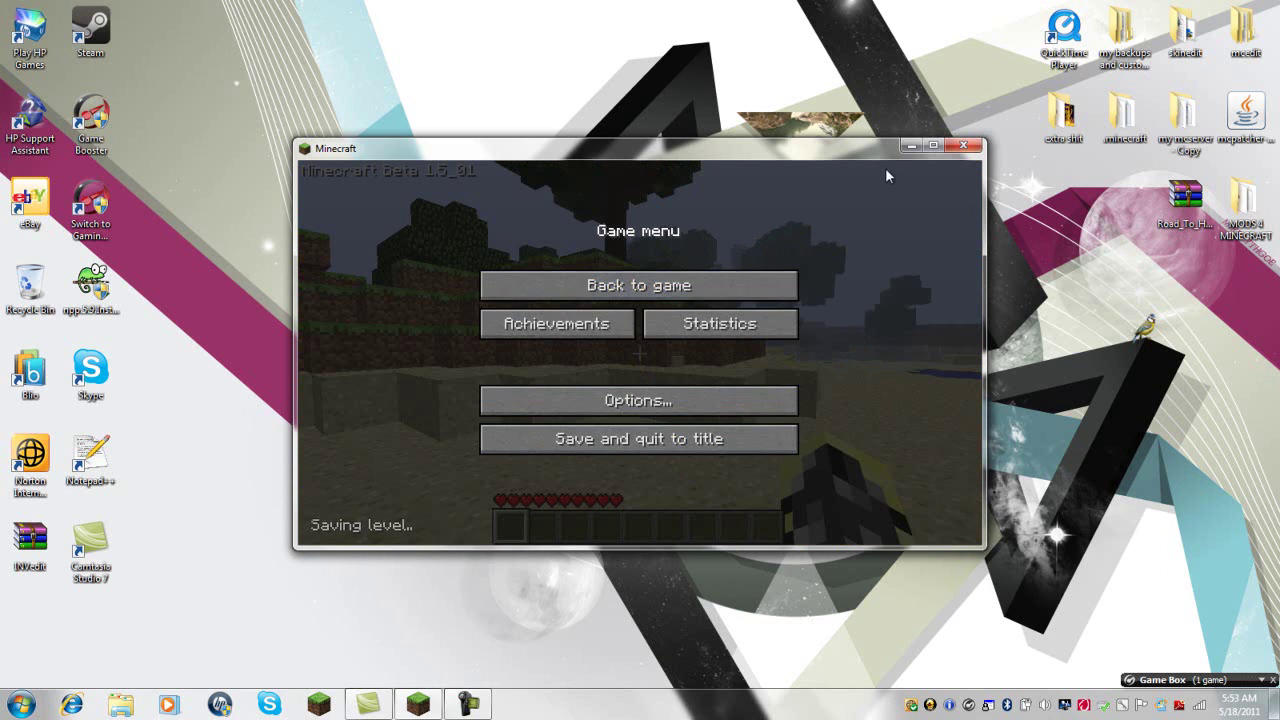
left_click(663, 441)
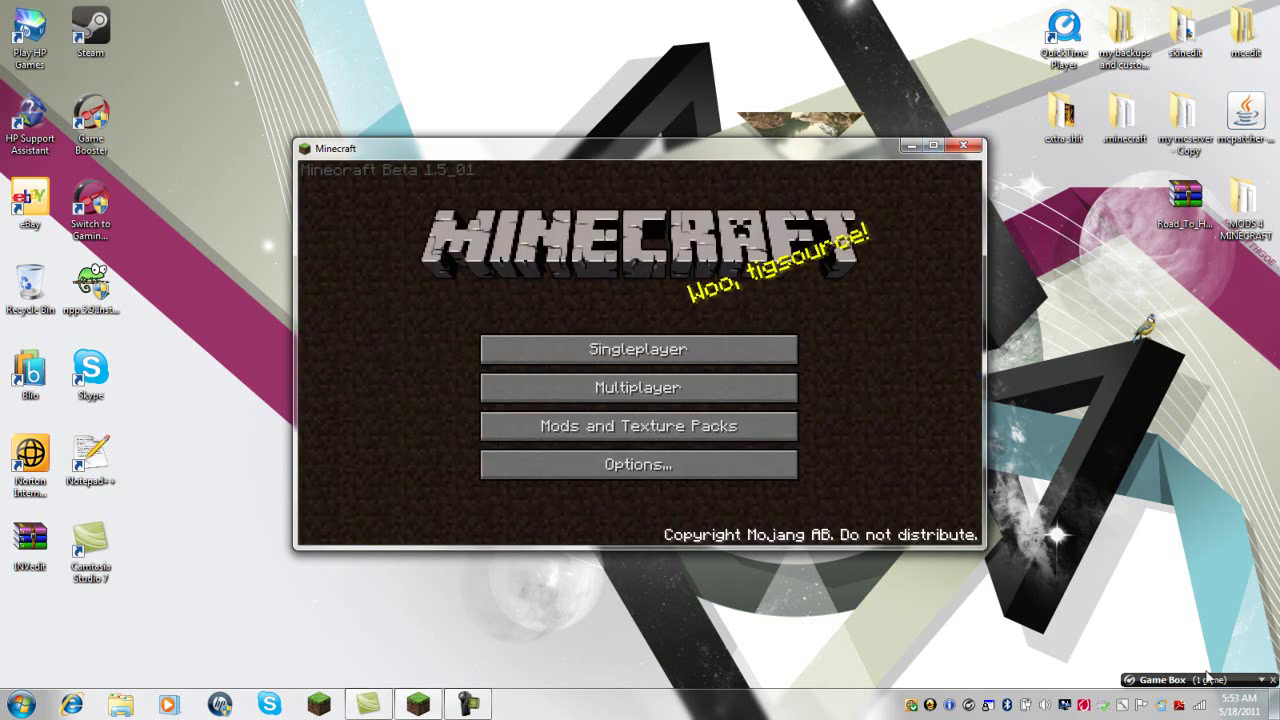
right_click(1240, 712)
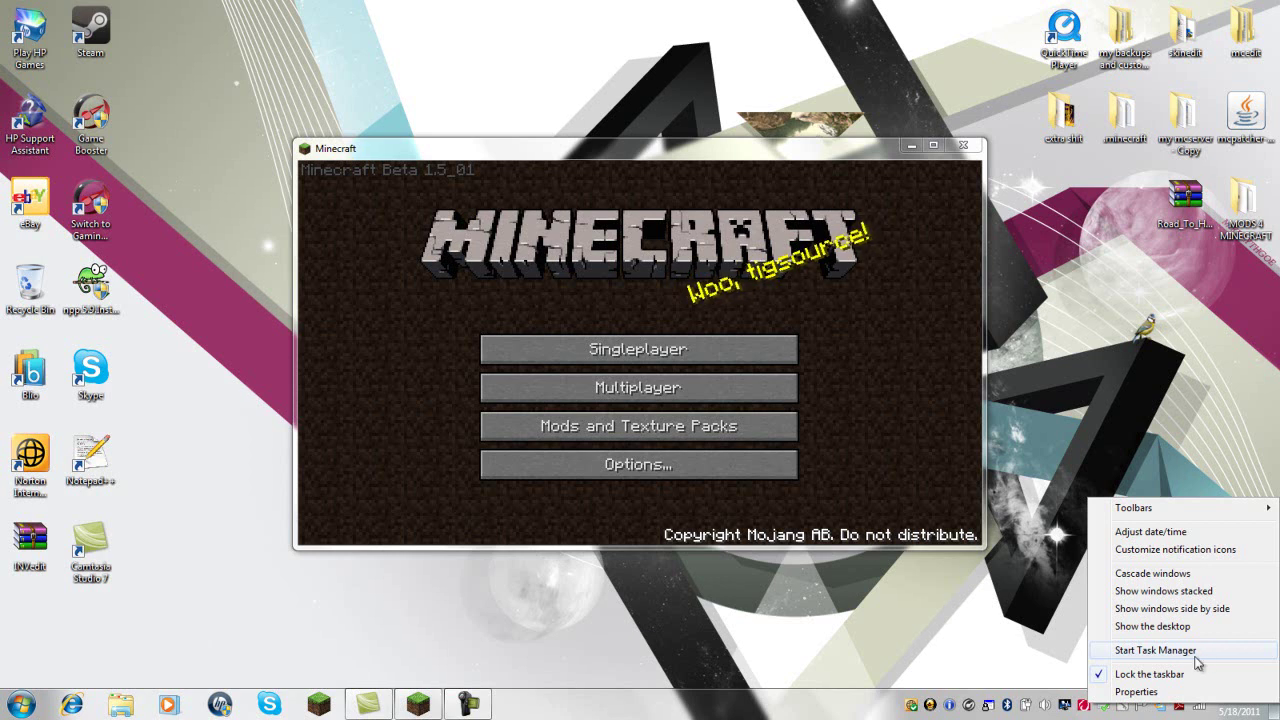
left_click(1178, 651)
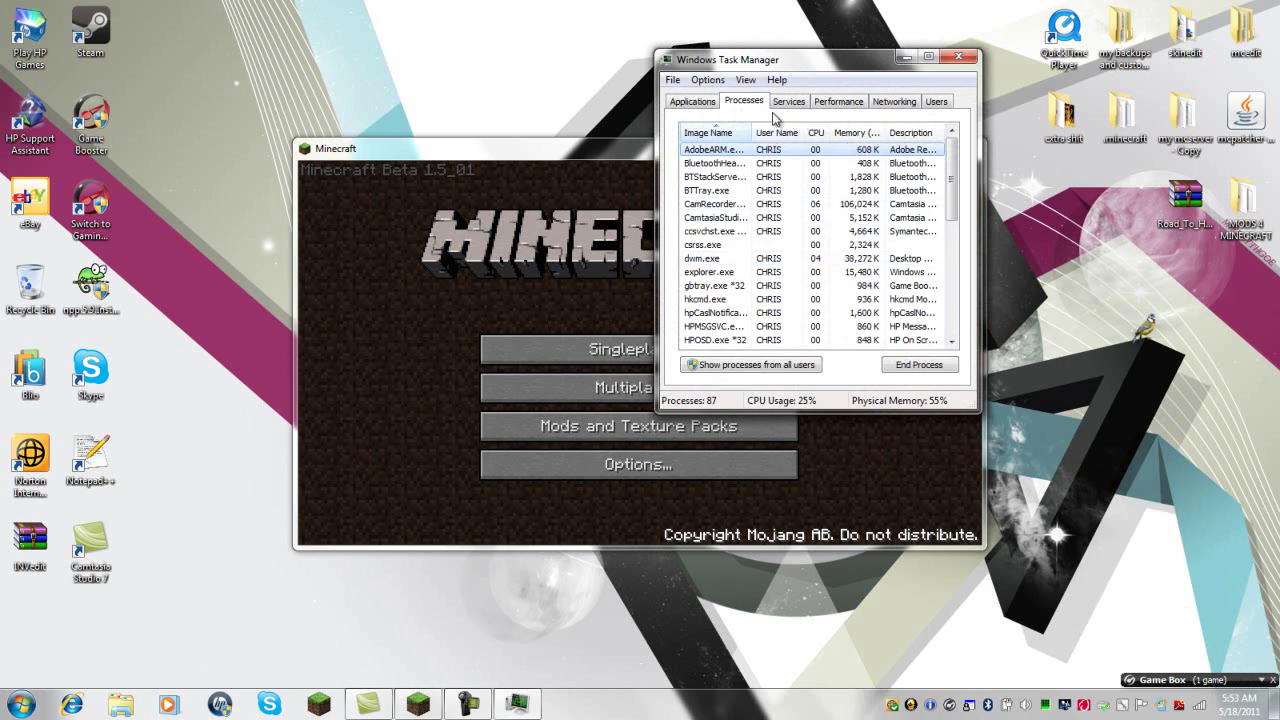
- Set the priority of the javaw.exe process to High, confirm the change and close Task Manager
left_click(690, 101)
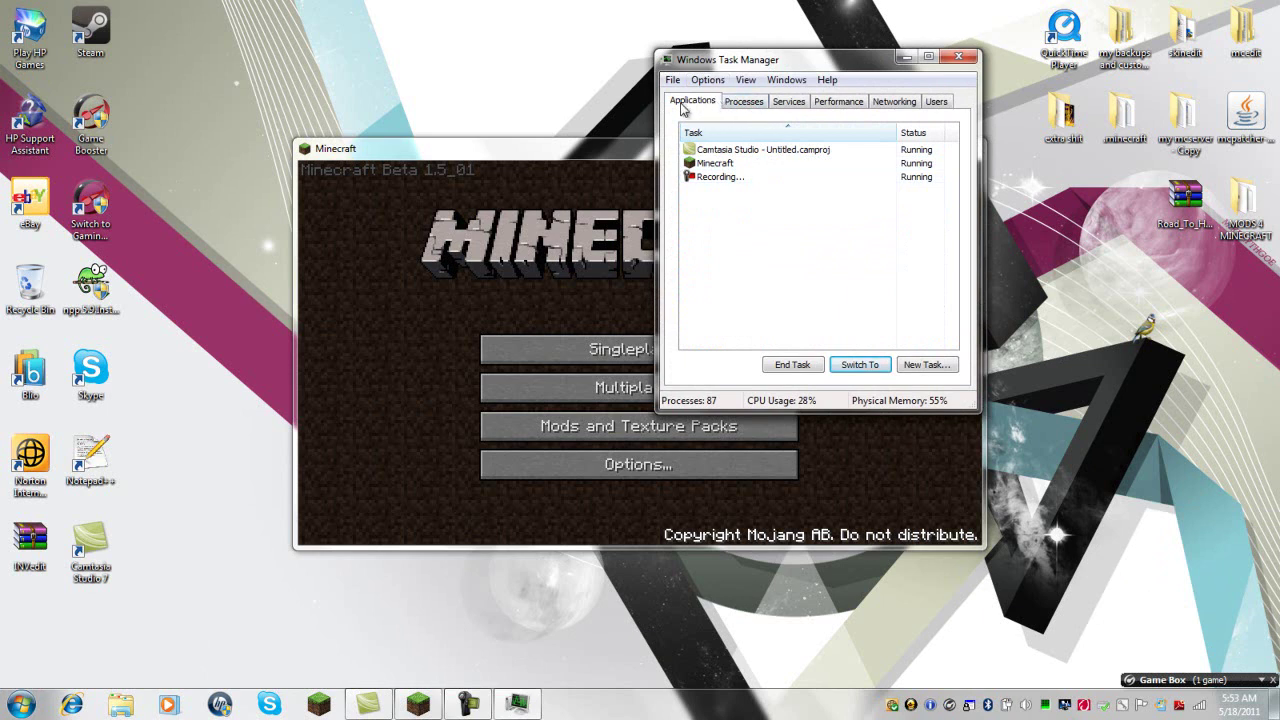
left_click(744, 104)
left_click_drag(796, 64, 885, 84)
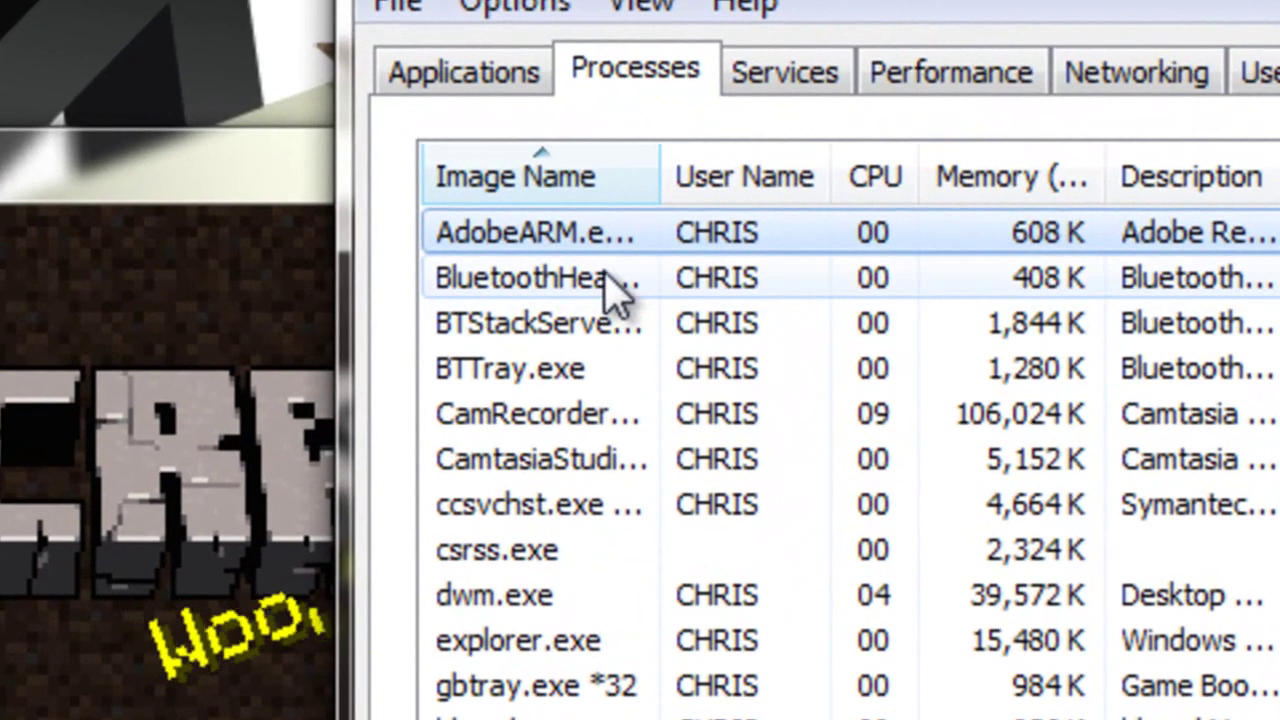
scroll(645, 240, "down", 6)
left_click(640, 225)
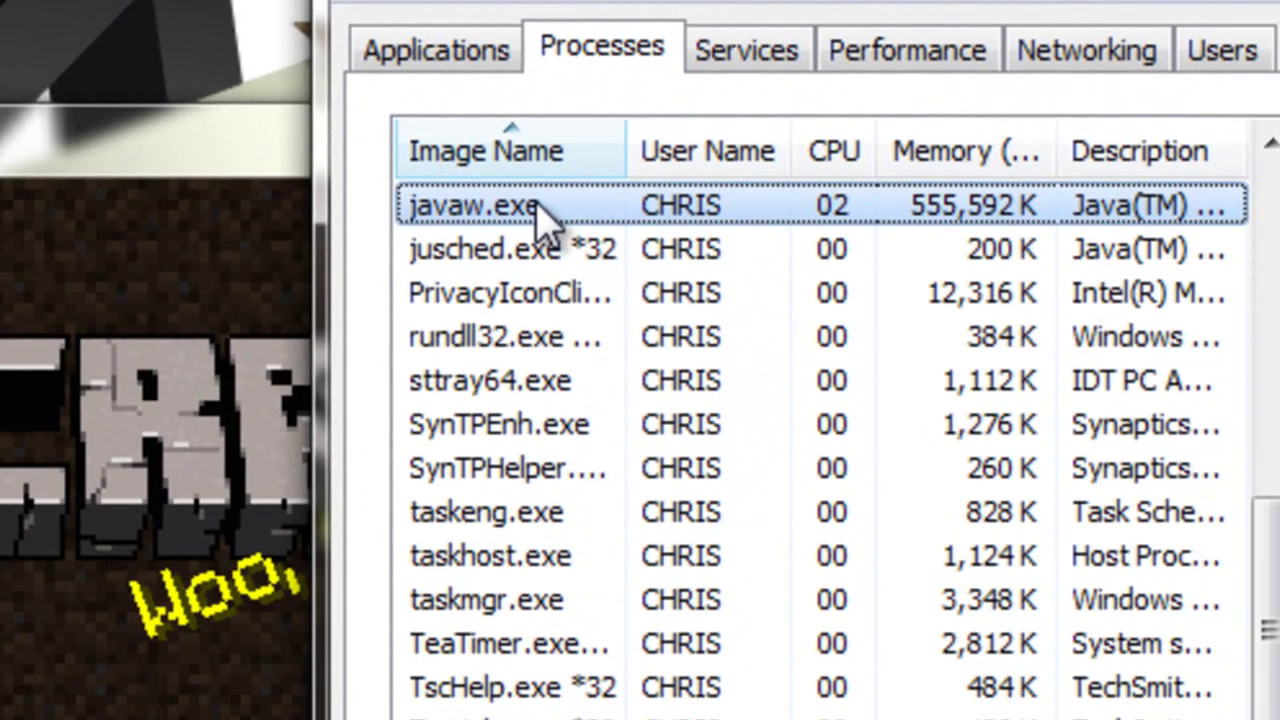
right_click(563, 238)
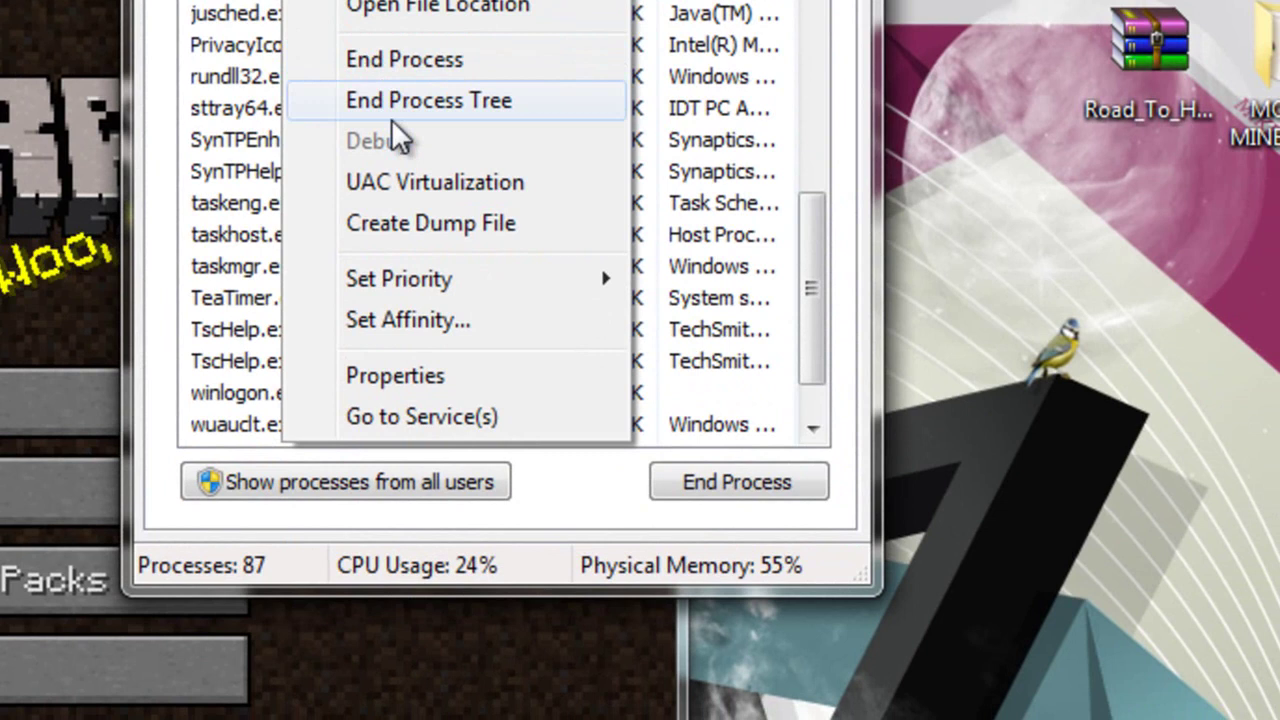
mouse_move(485, 352)
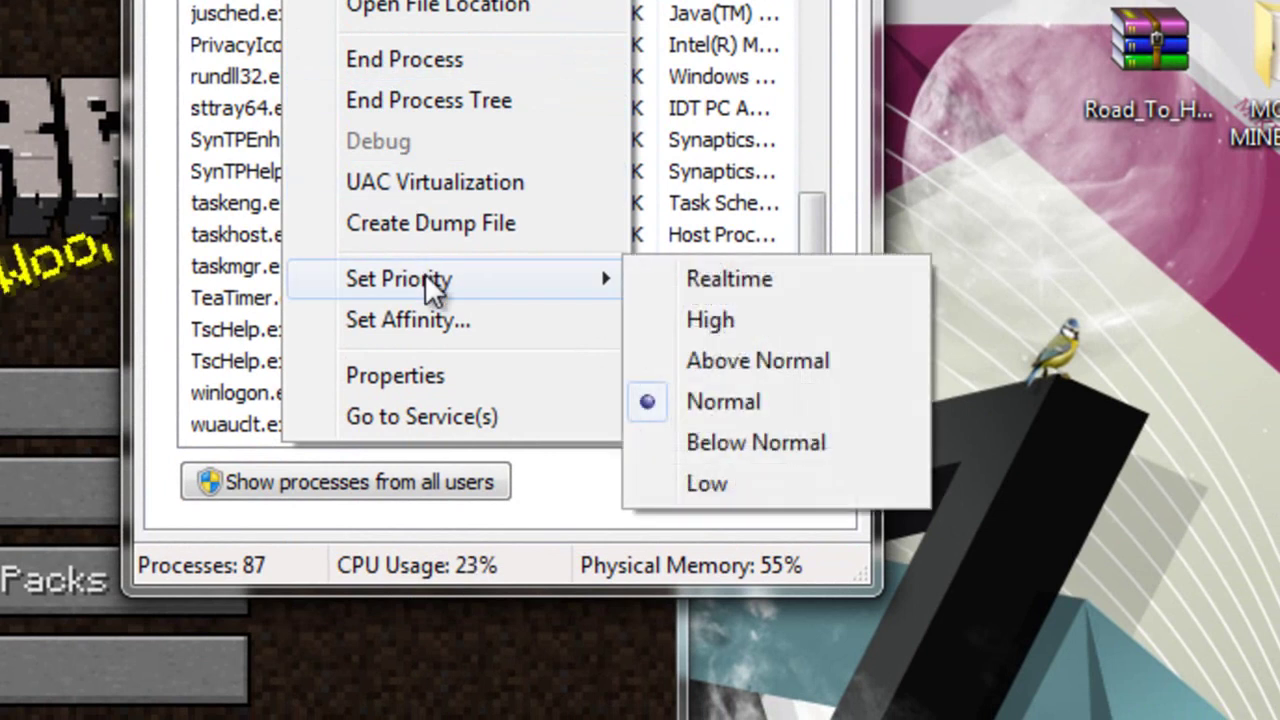
left_click(714, 320)
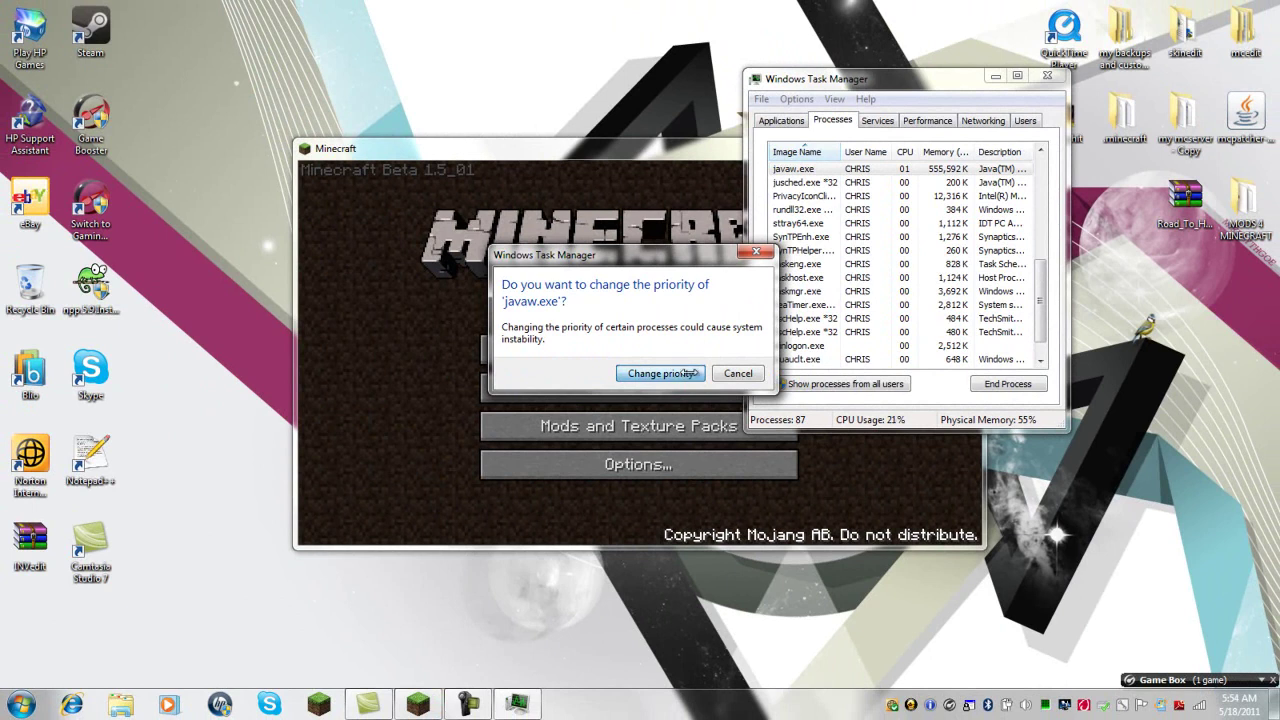
left_click(660, 373)
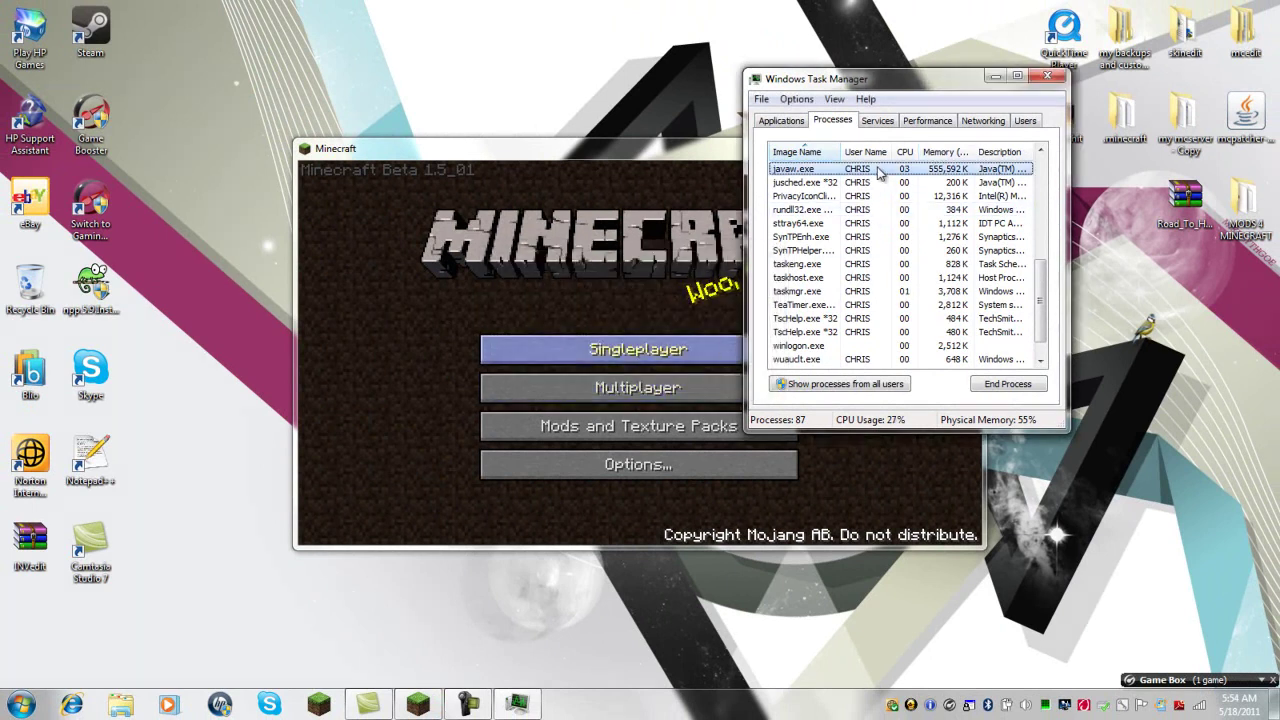
left_click(1047, 77)
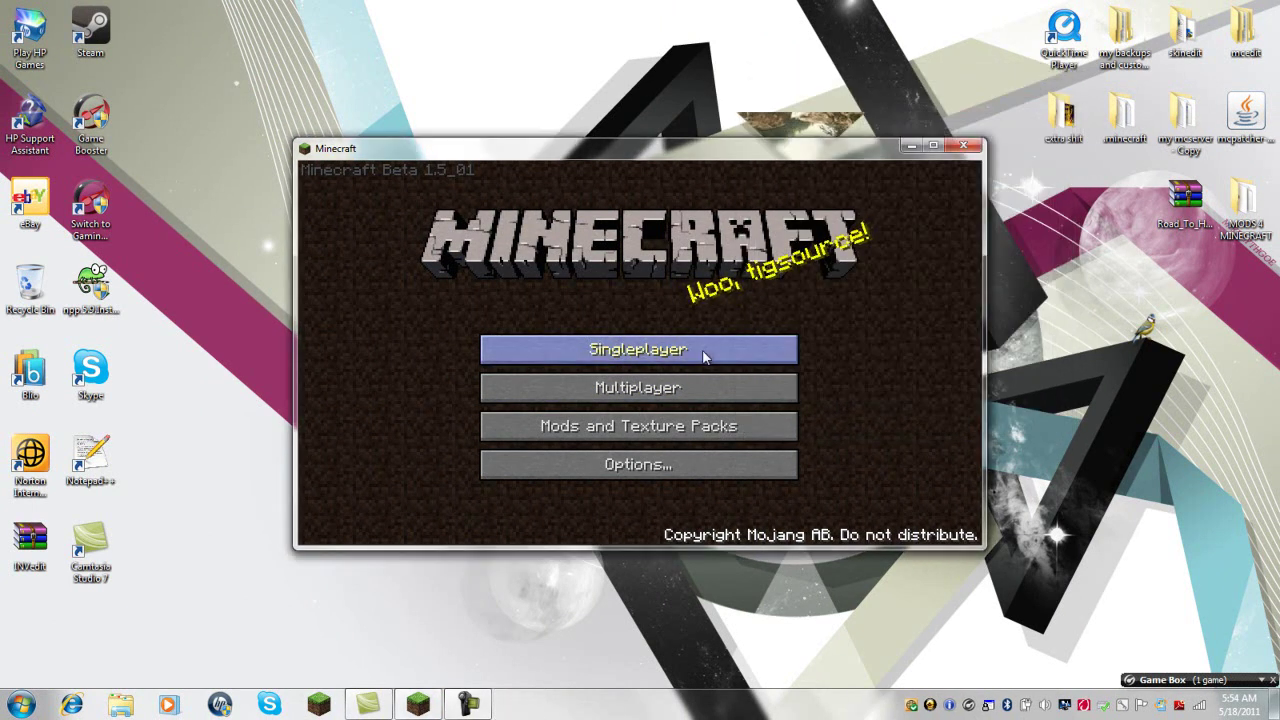
- Load the single-player world New World again from the title screen
left_click(625, 349)
left_click(618, 310)
left_click(568, 470)
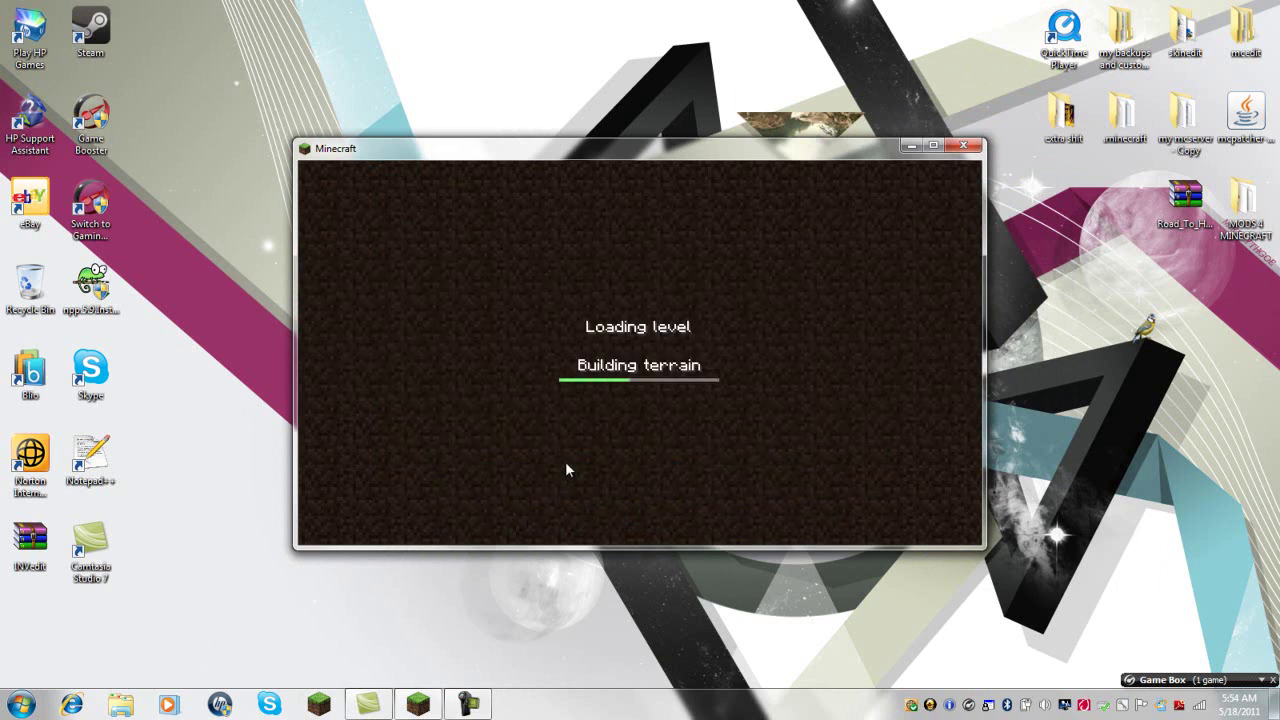
- Climb the grassy hill beside the beach and dig up a dirt block to test the game's performance
key("w")
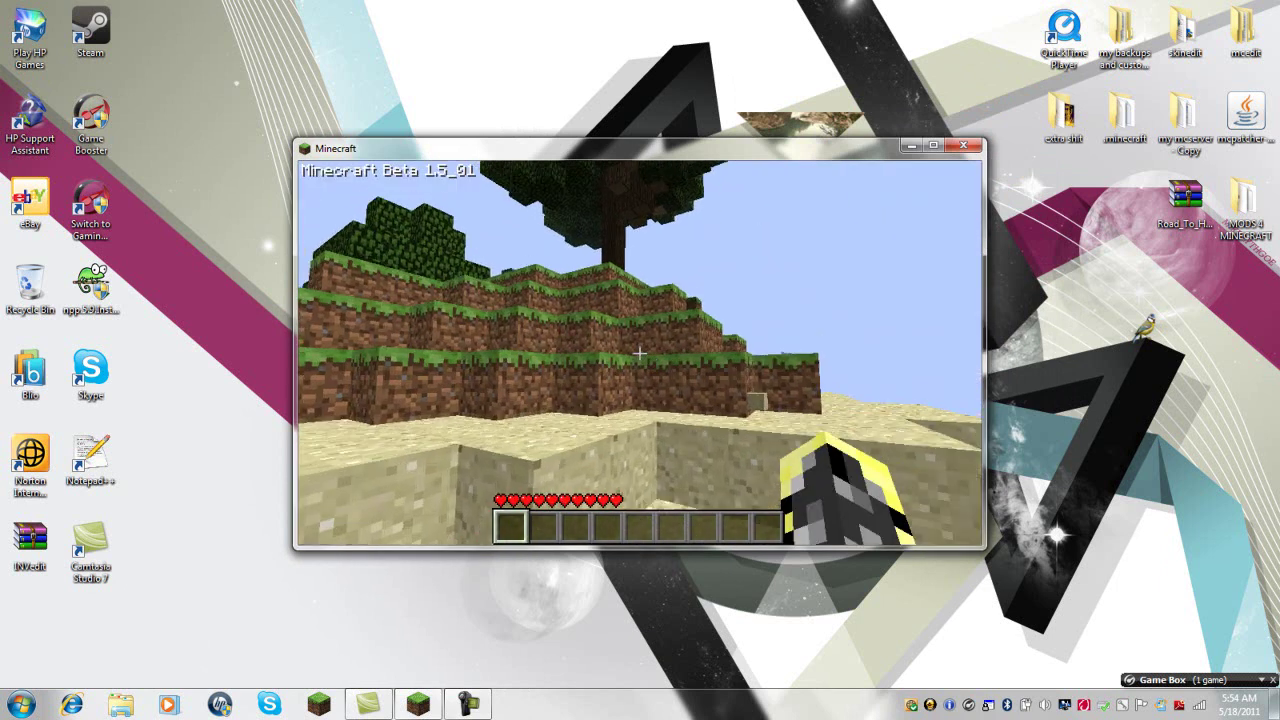
key("w")
key("space")
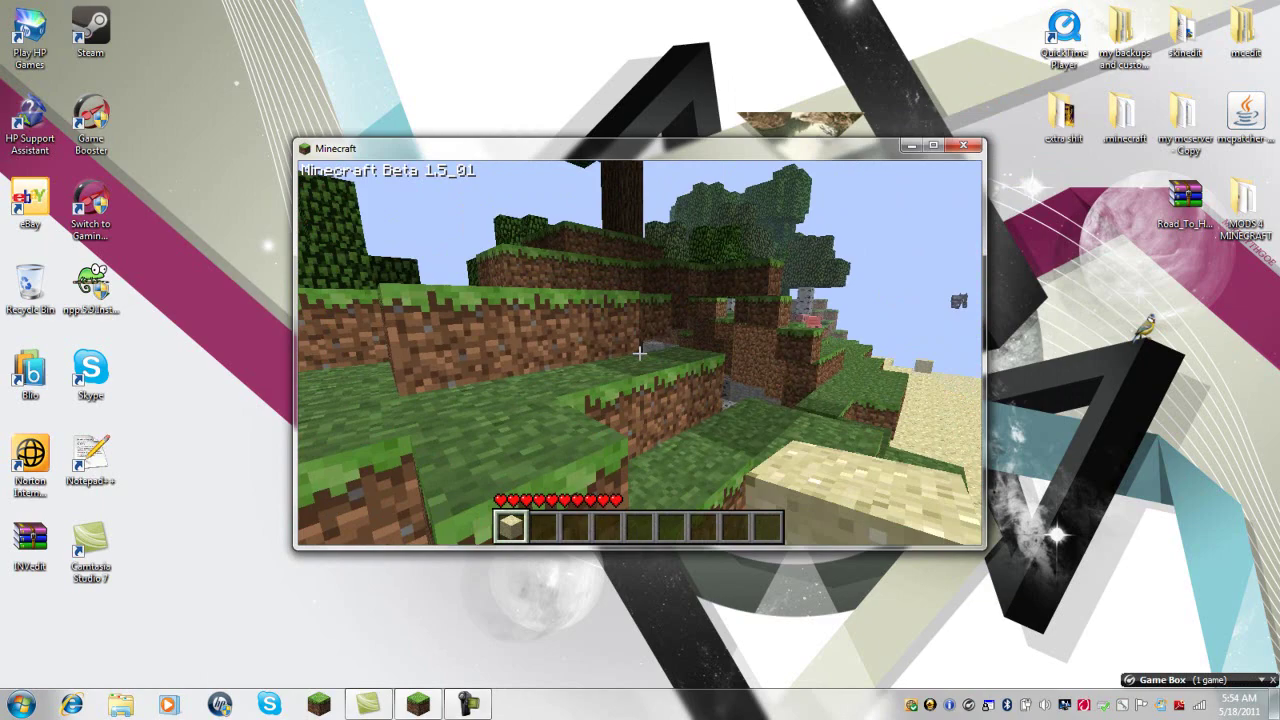
key("w")
key("space")
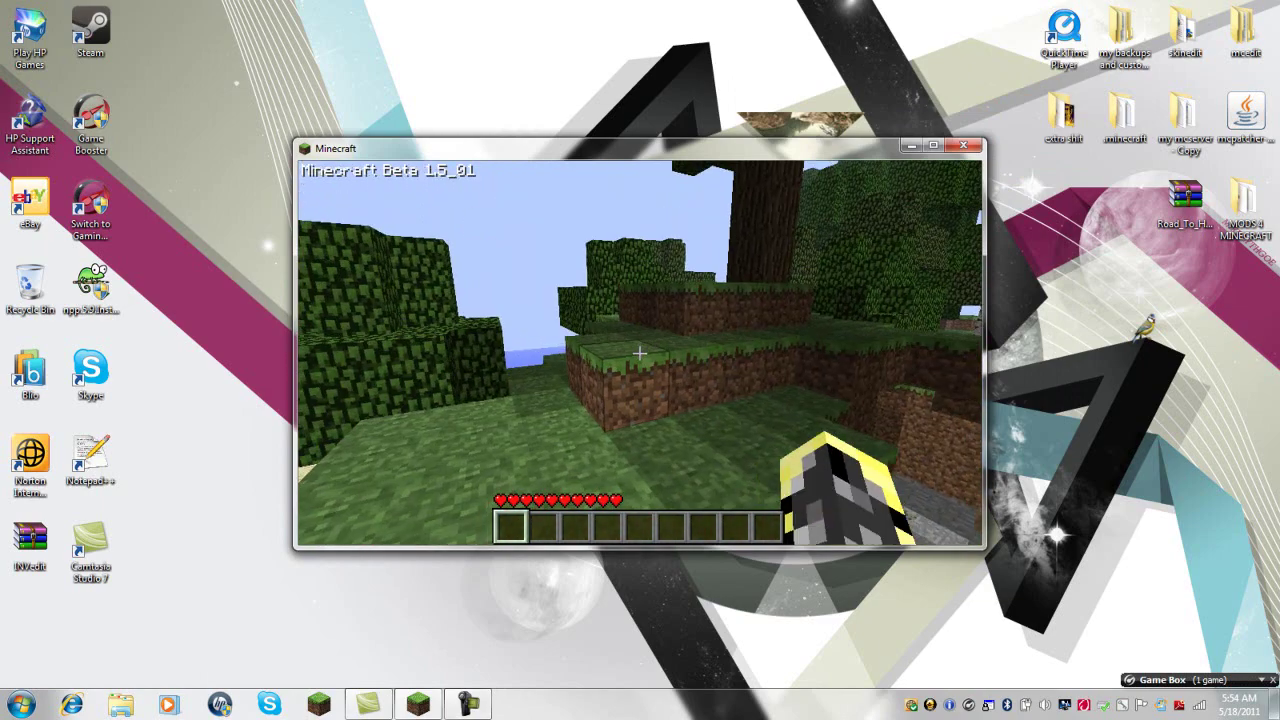
left_click(640, 353)
key("w")
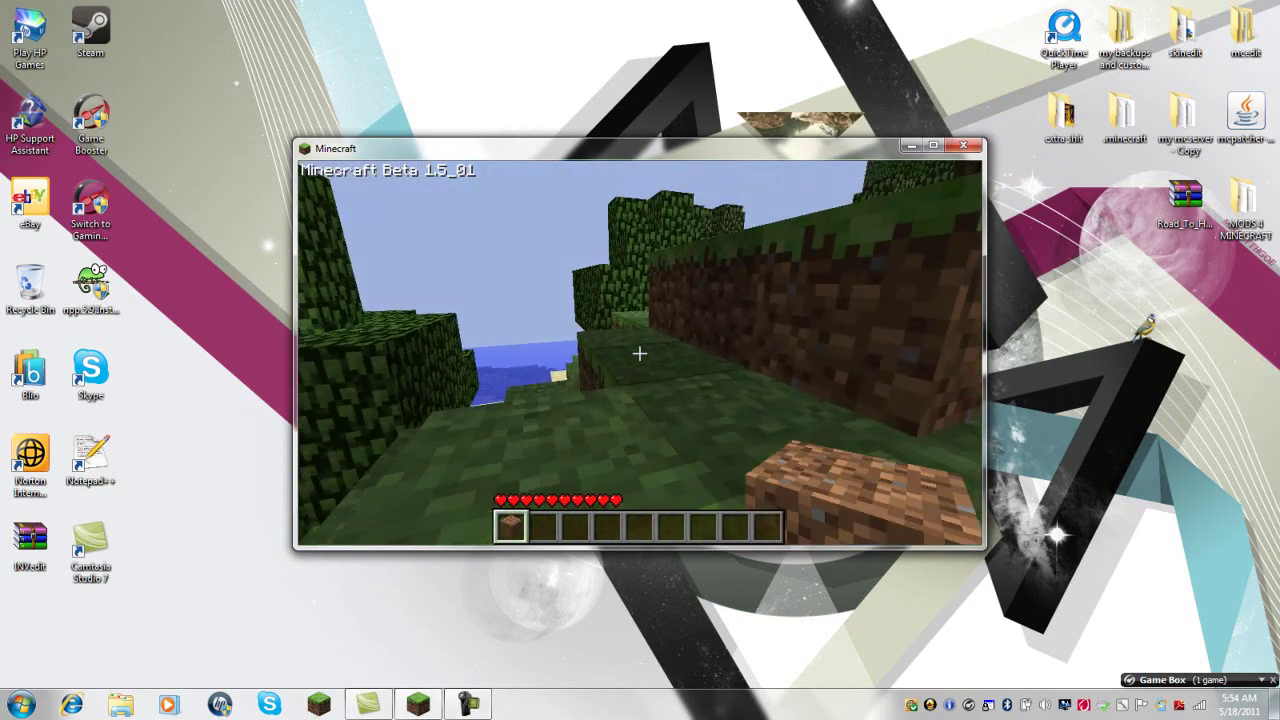
- Save the world, quit to the title screen and minimize the Minecraft window
key("Escape")
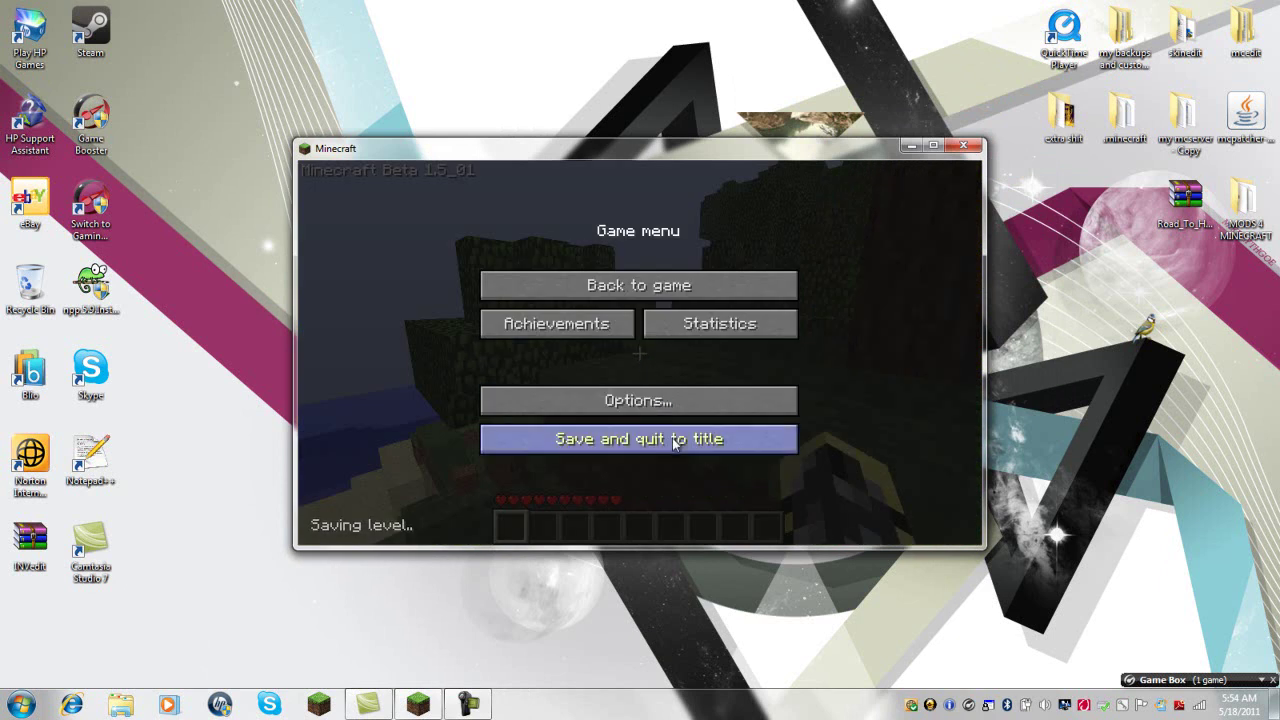
left_click(672, 437)
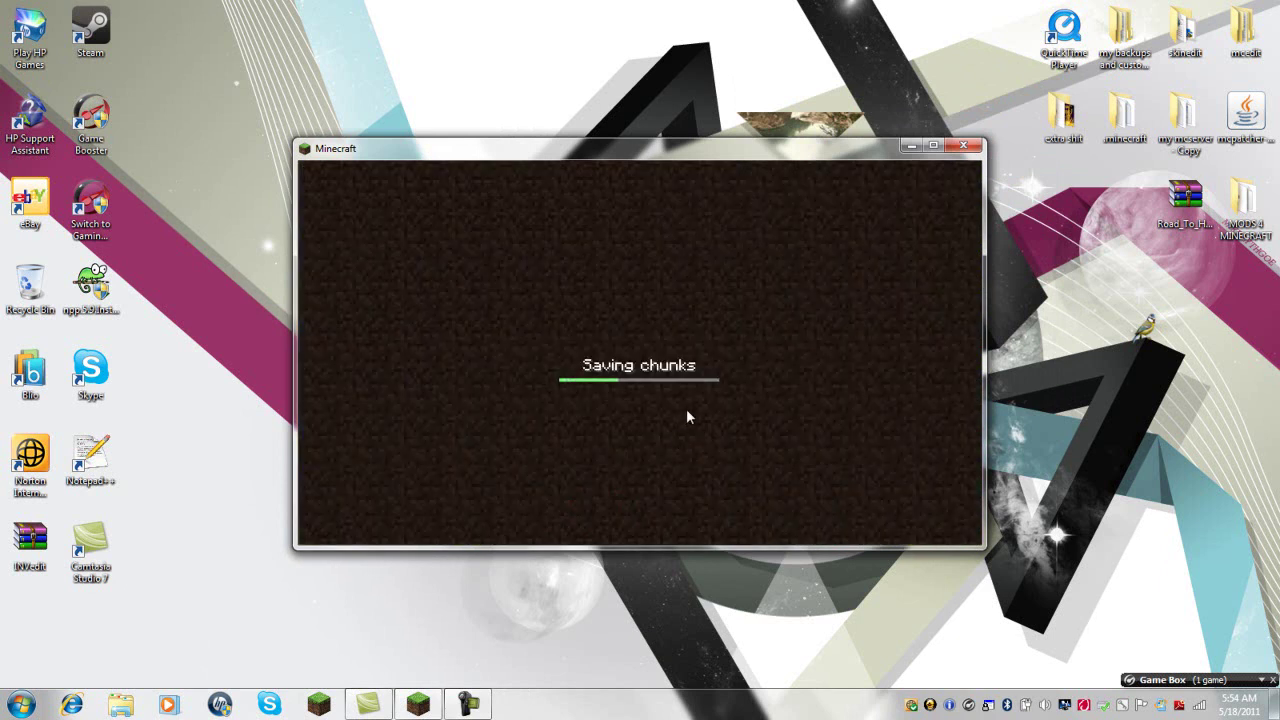
left_click(909, 147)
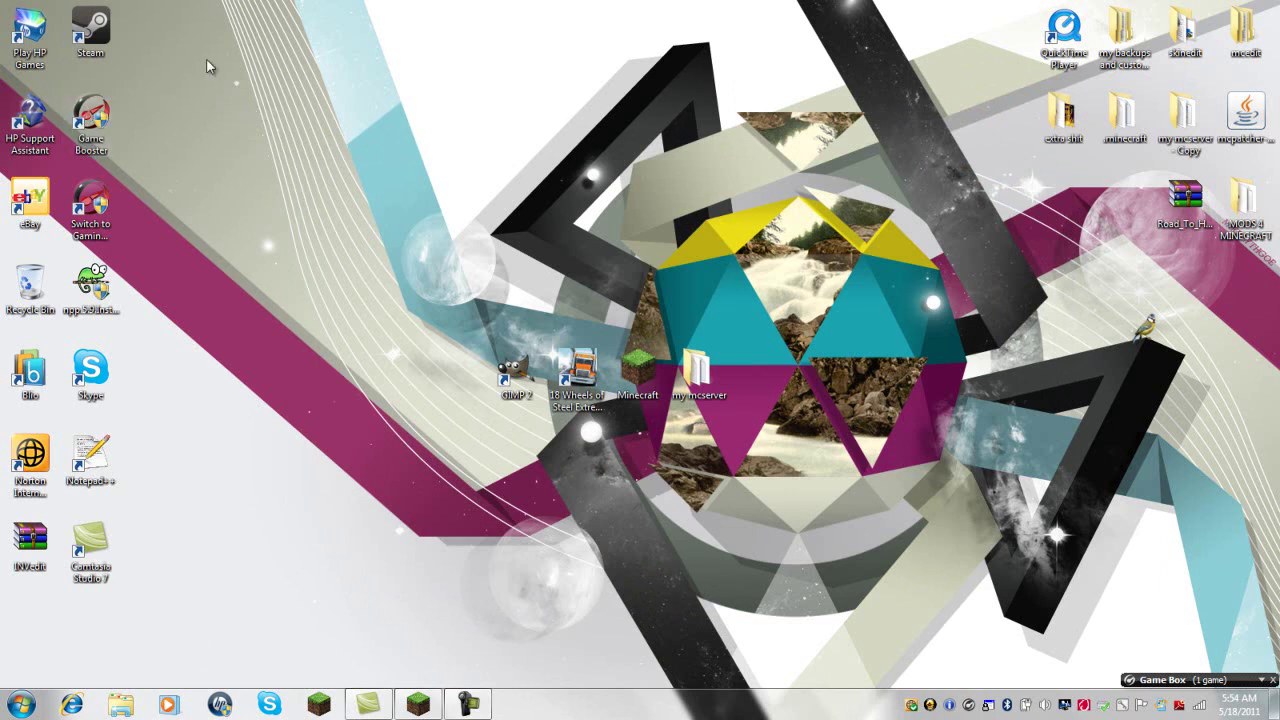
- Start Game Booster from the desktop and boost the system to turn its Gaming Mode on
double_click(118, 118)
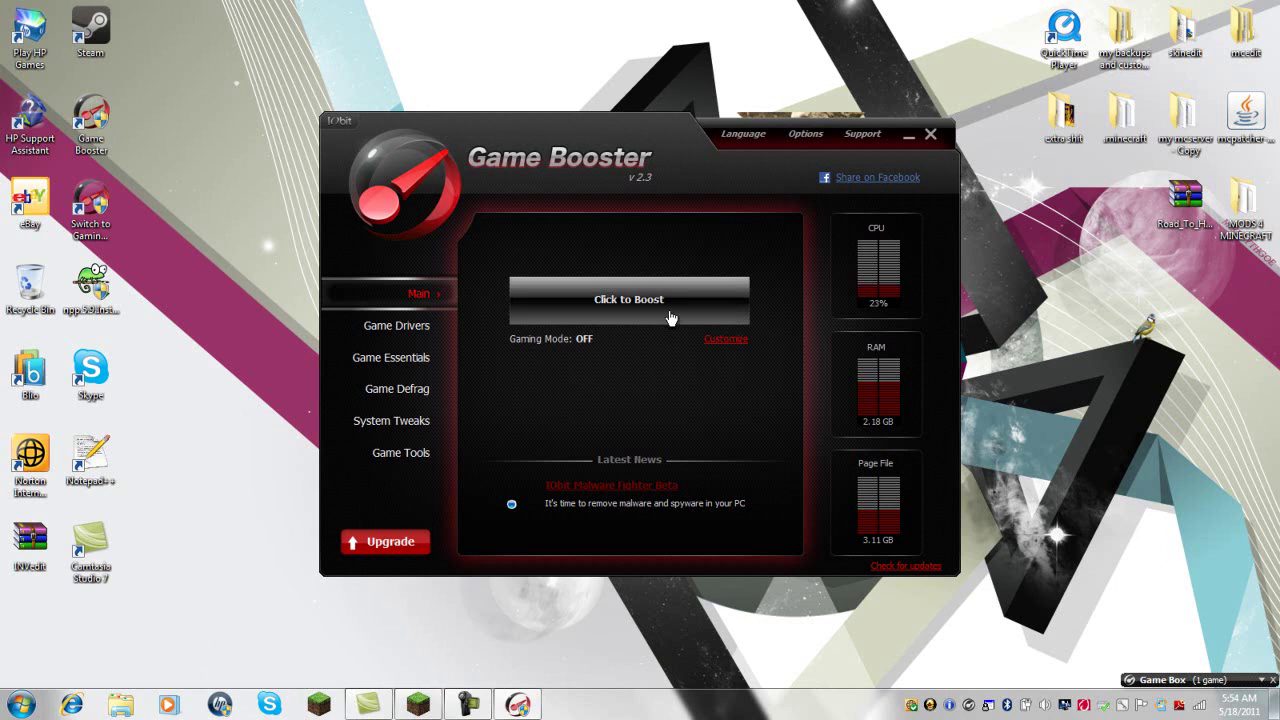
left_click(665, 305)
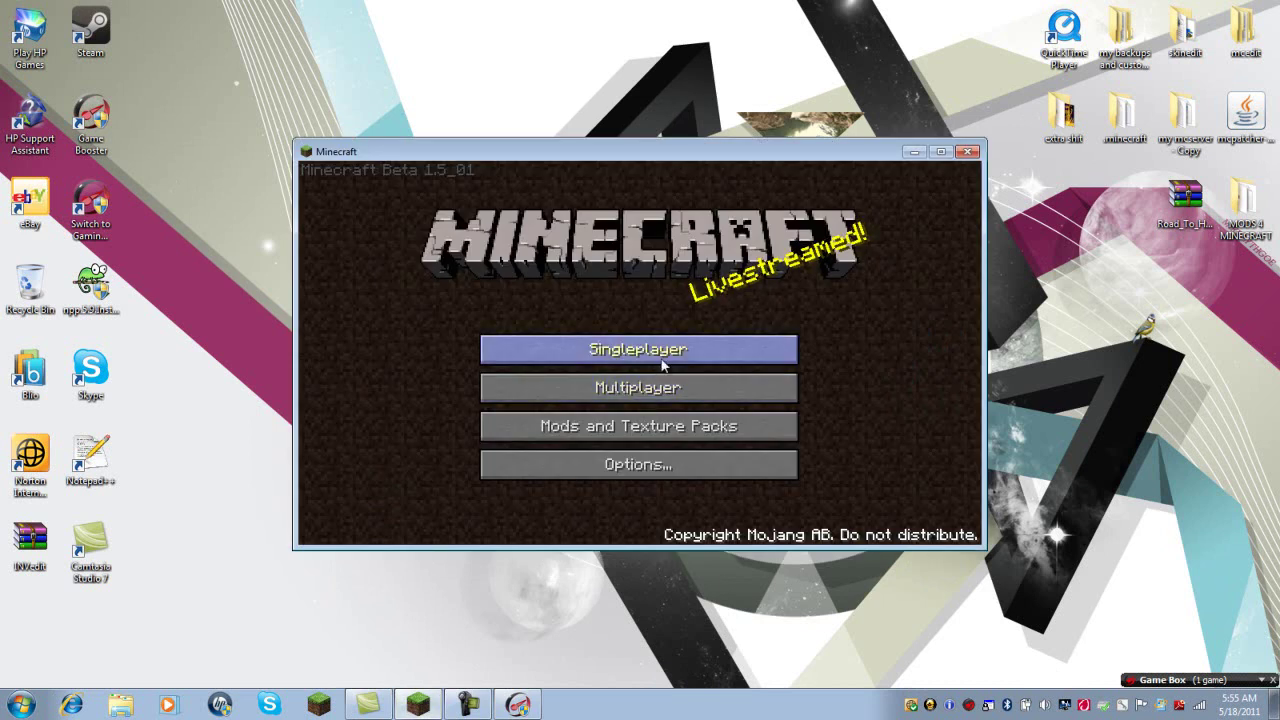
- Load the single-player world New World in Minecraft with Game Booster running
left_click(659, 344)
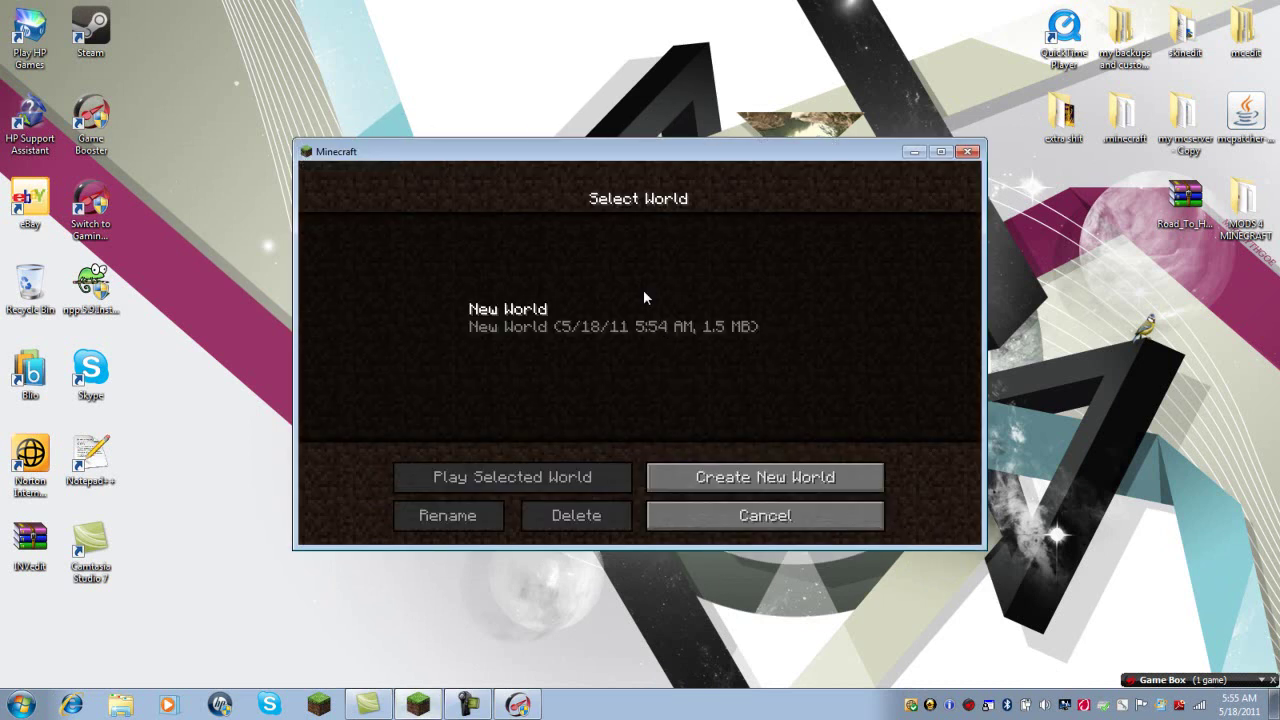
left_click(585, 328)
left_click(586, 470)
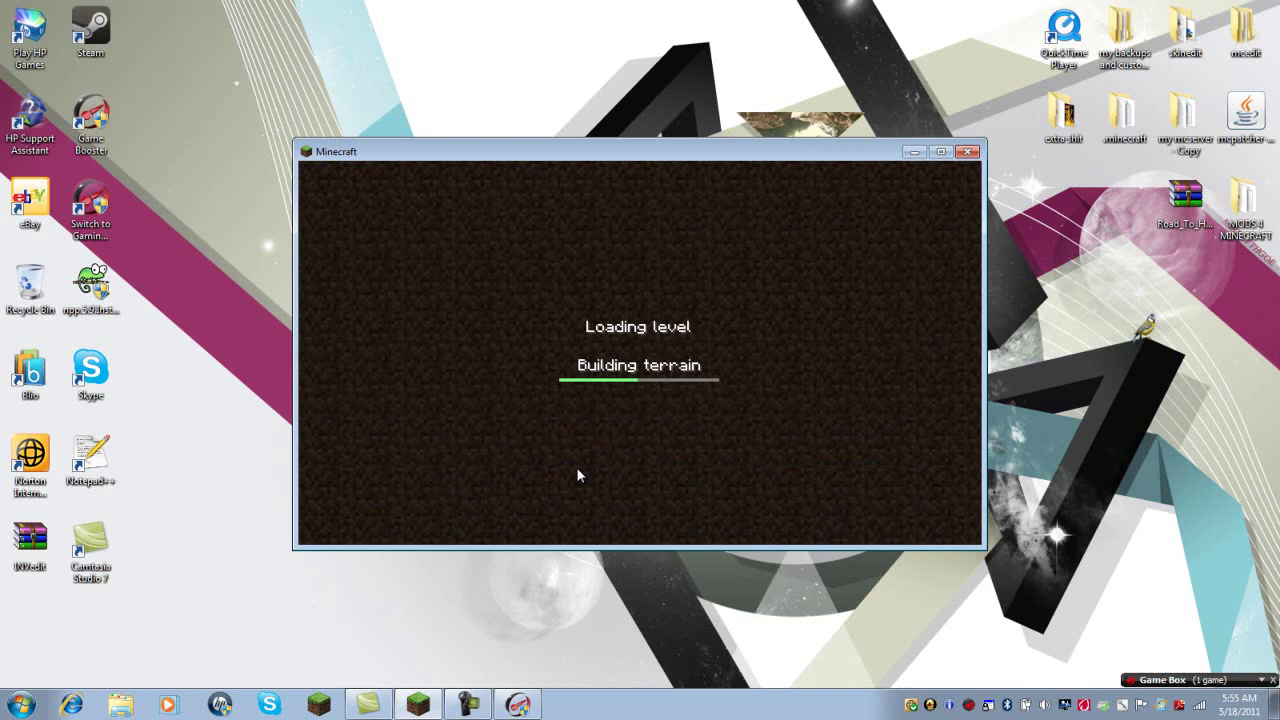
- Move along the hillside by the beach, dig up a dirt block and place it again to test the game's performance
key("w")
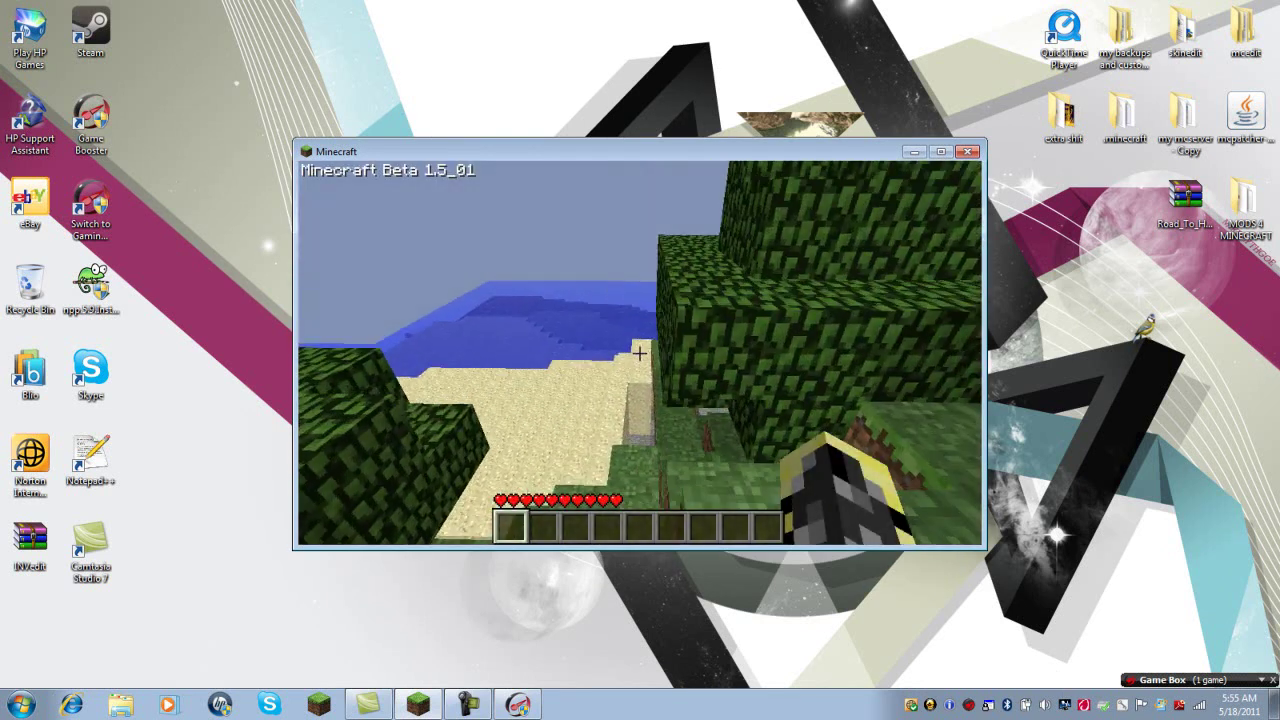
left_click(639, 353)
key("w")
right_click(639, 353)
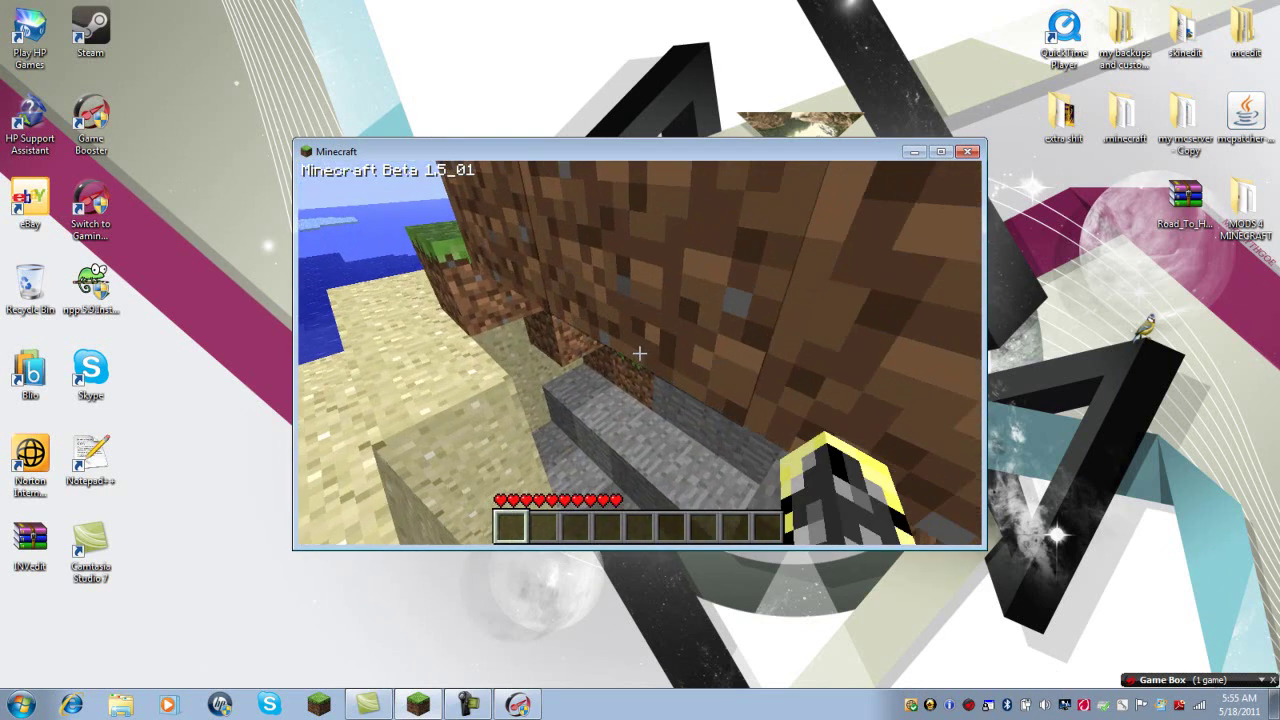
key("w")
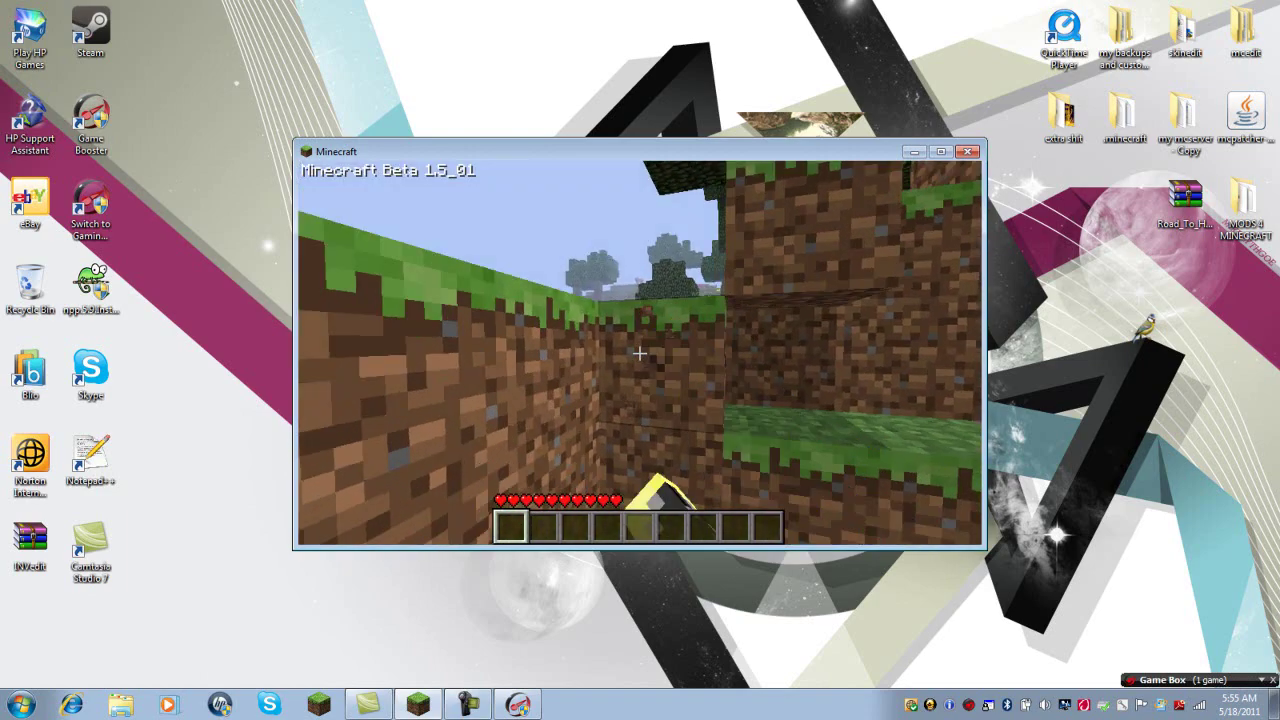
left_click(639, 353)
key("space")
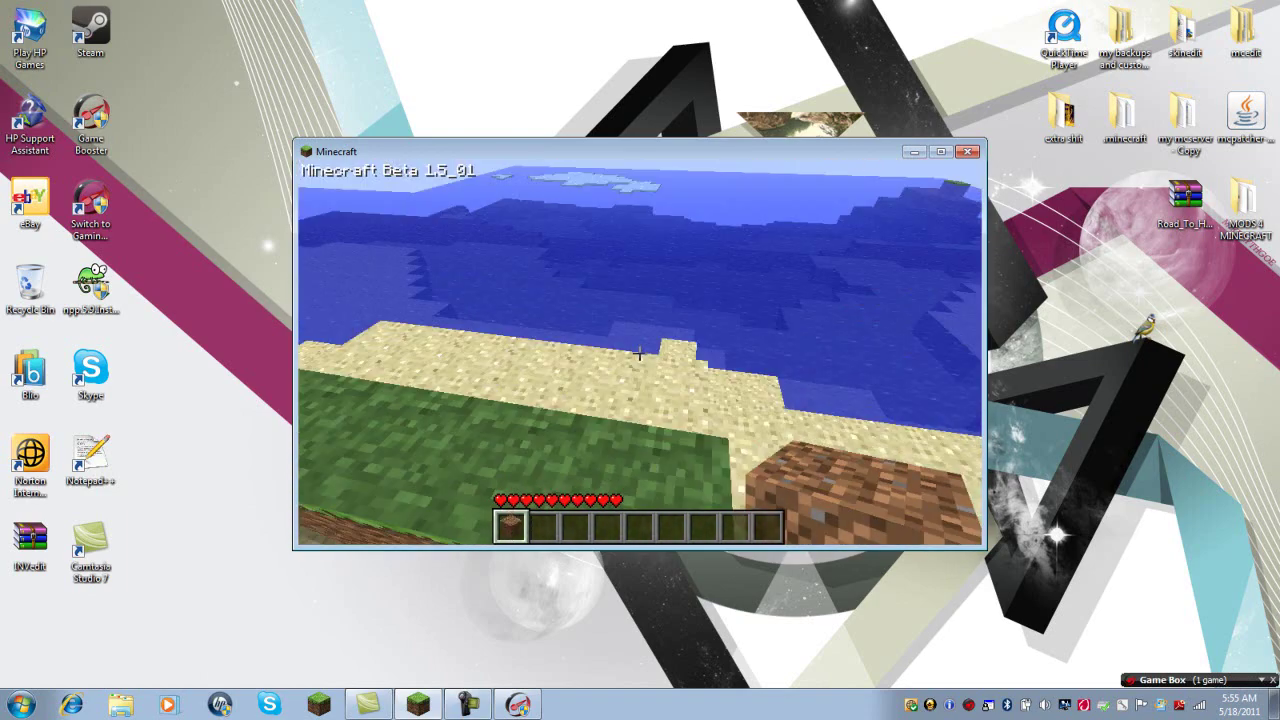
right_click(638, 353)
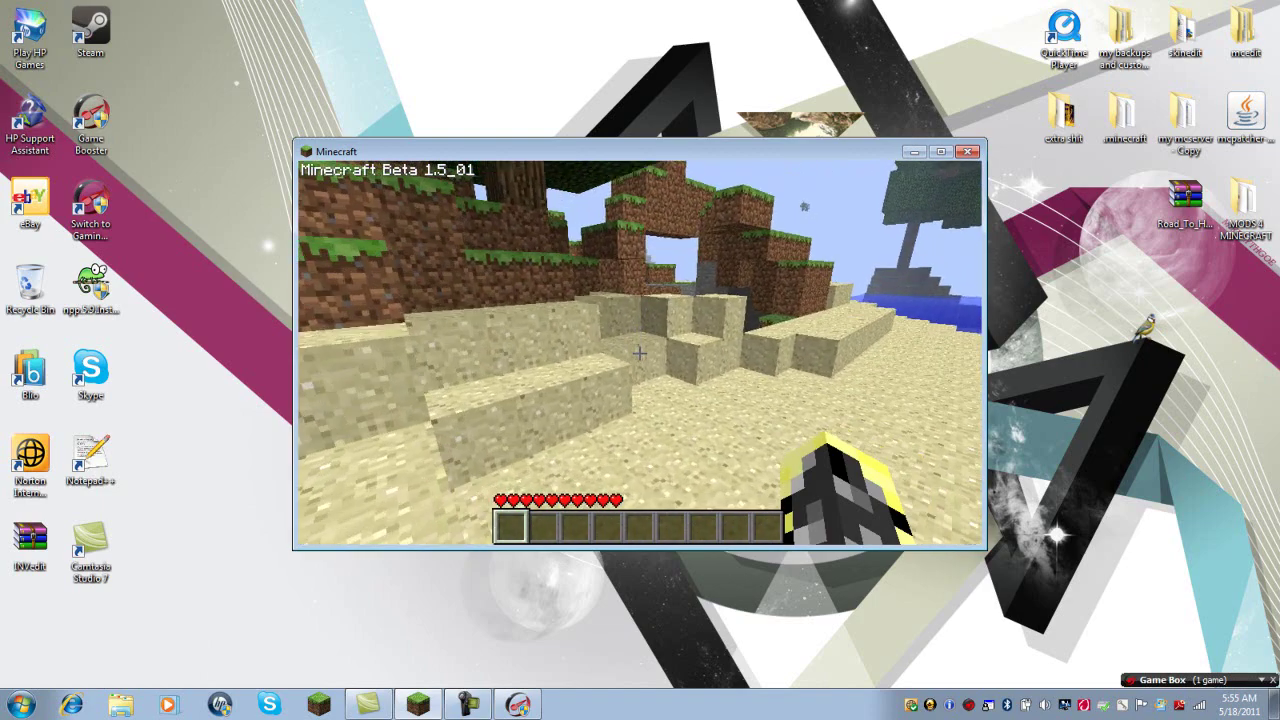
- Run from the beach up through the gap between the dirt walls to the stone ground beyond
key("w")
key("space")
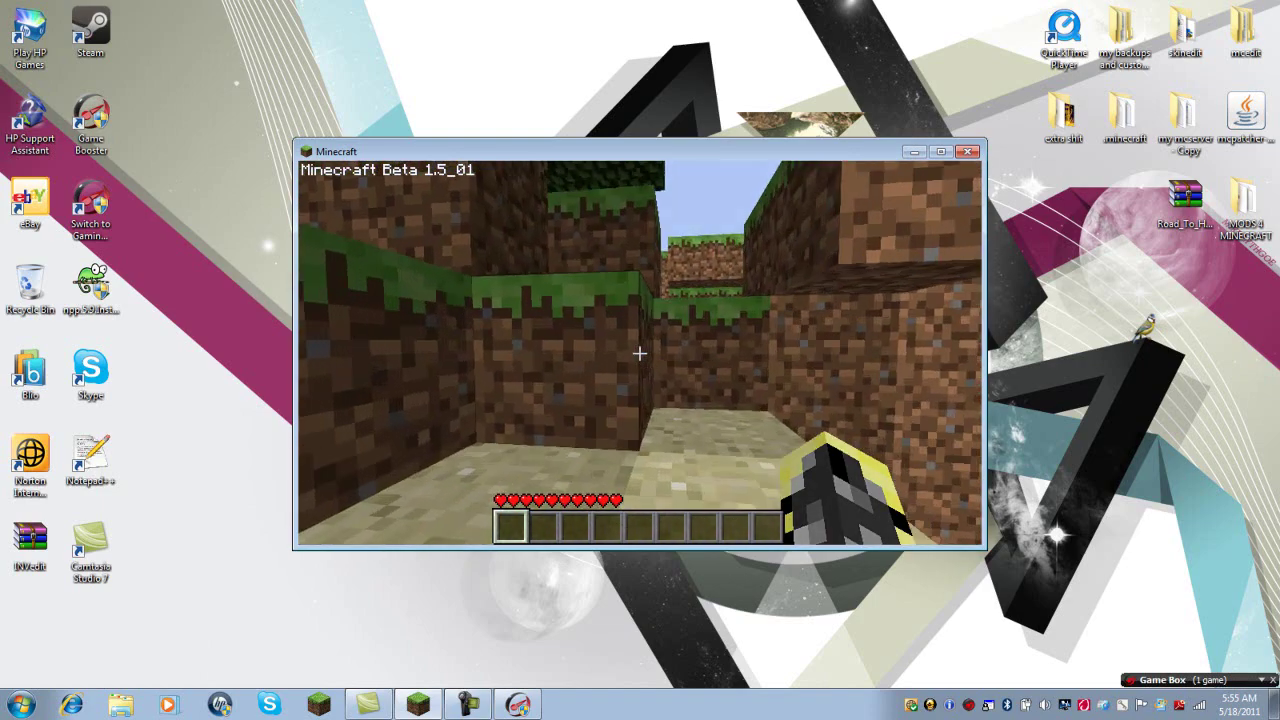
key("w")
key("space")
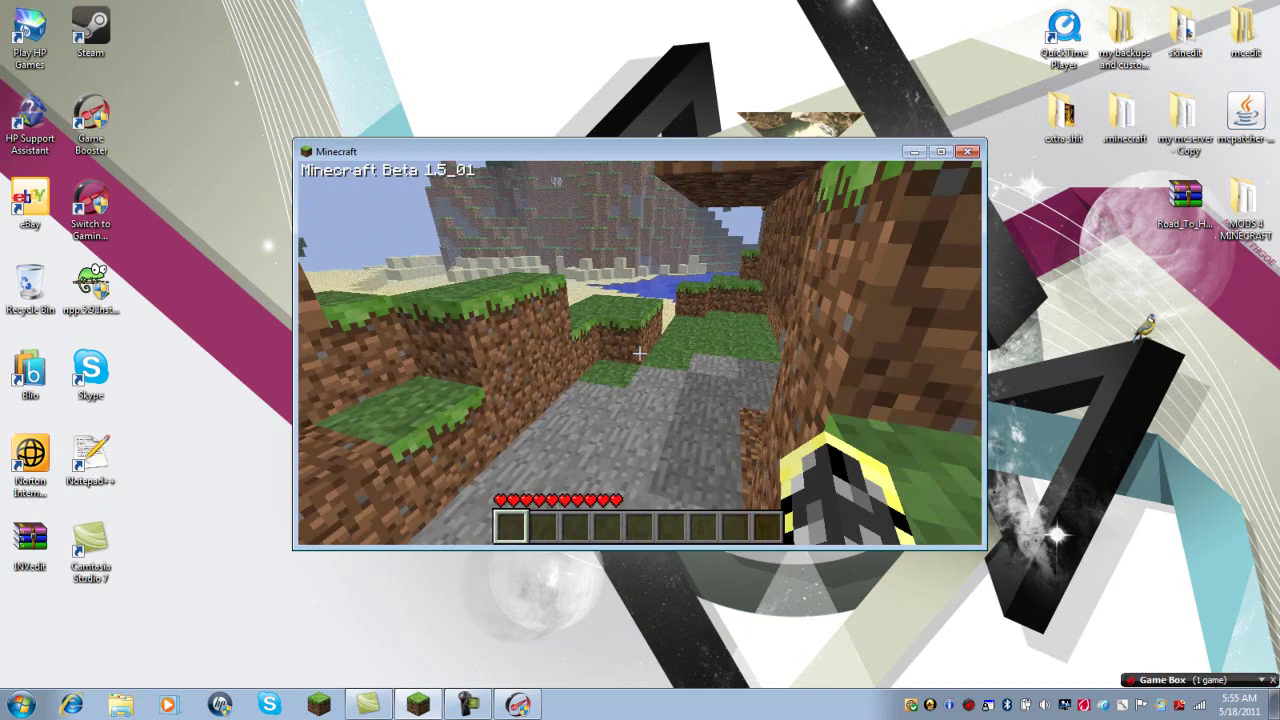